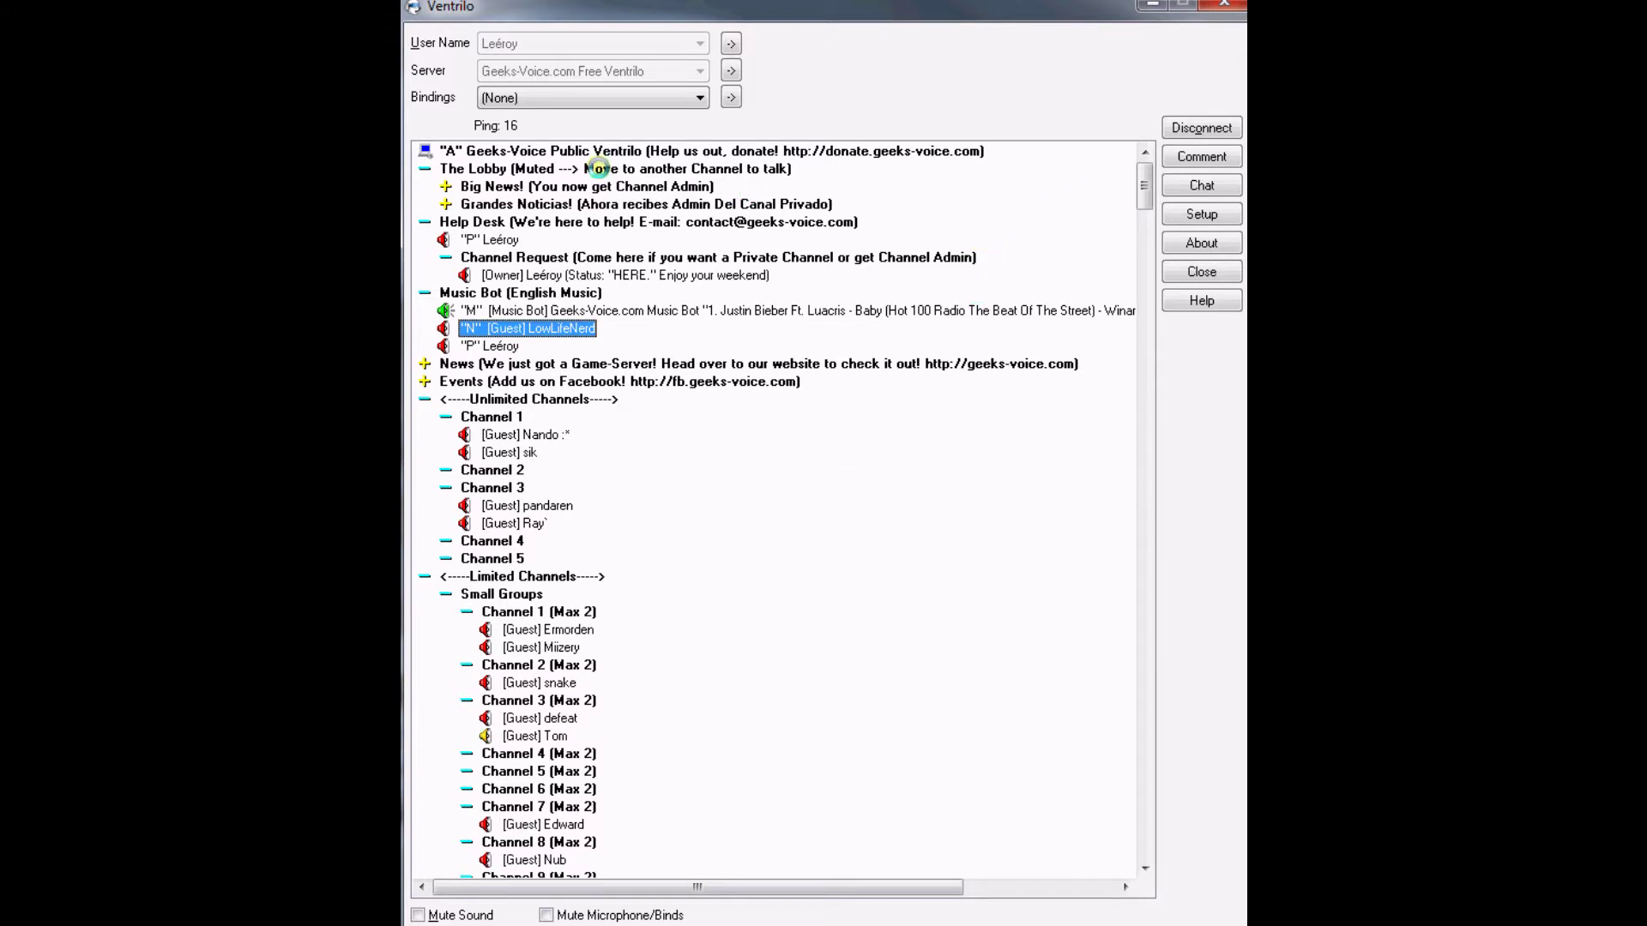
Select the Geeks-Voice Public server and its Channel Request channel under Help Desk
click(693, 155)
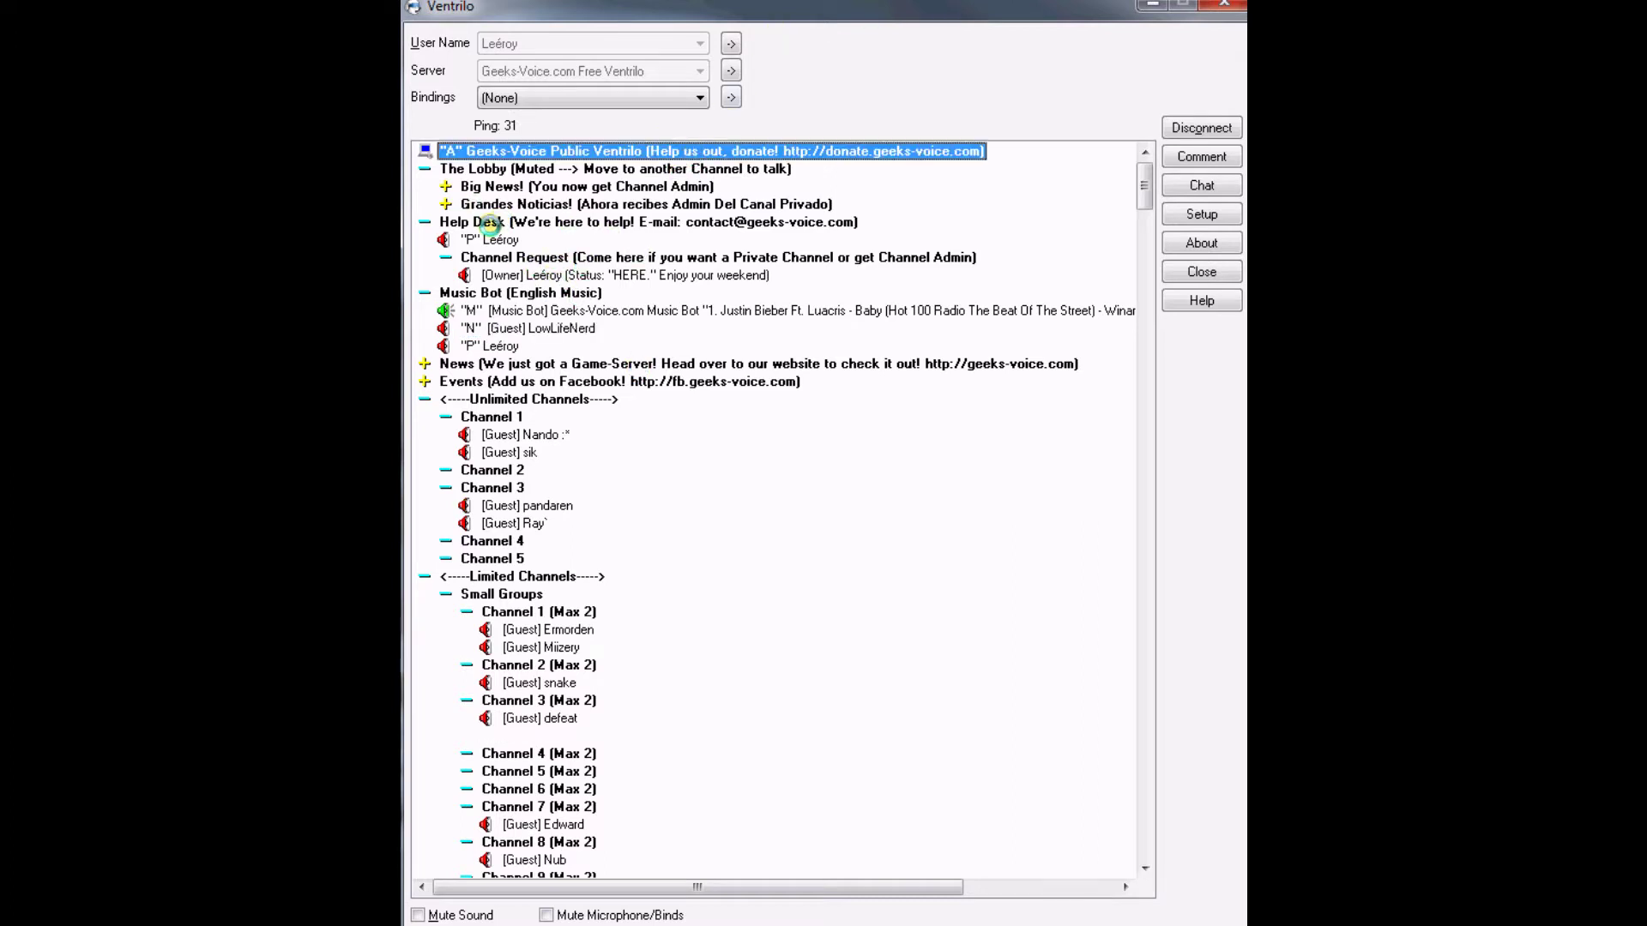
click(489, 224)
click(506, 259)
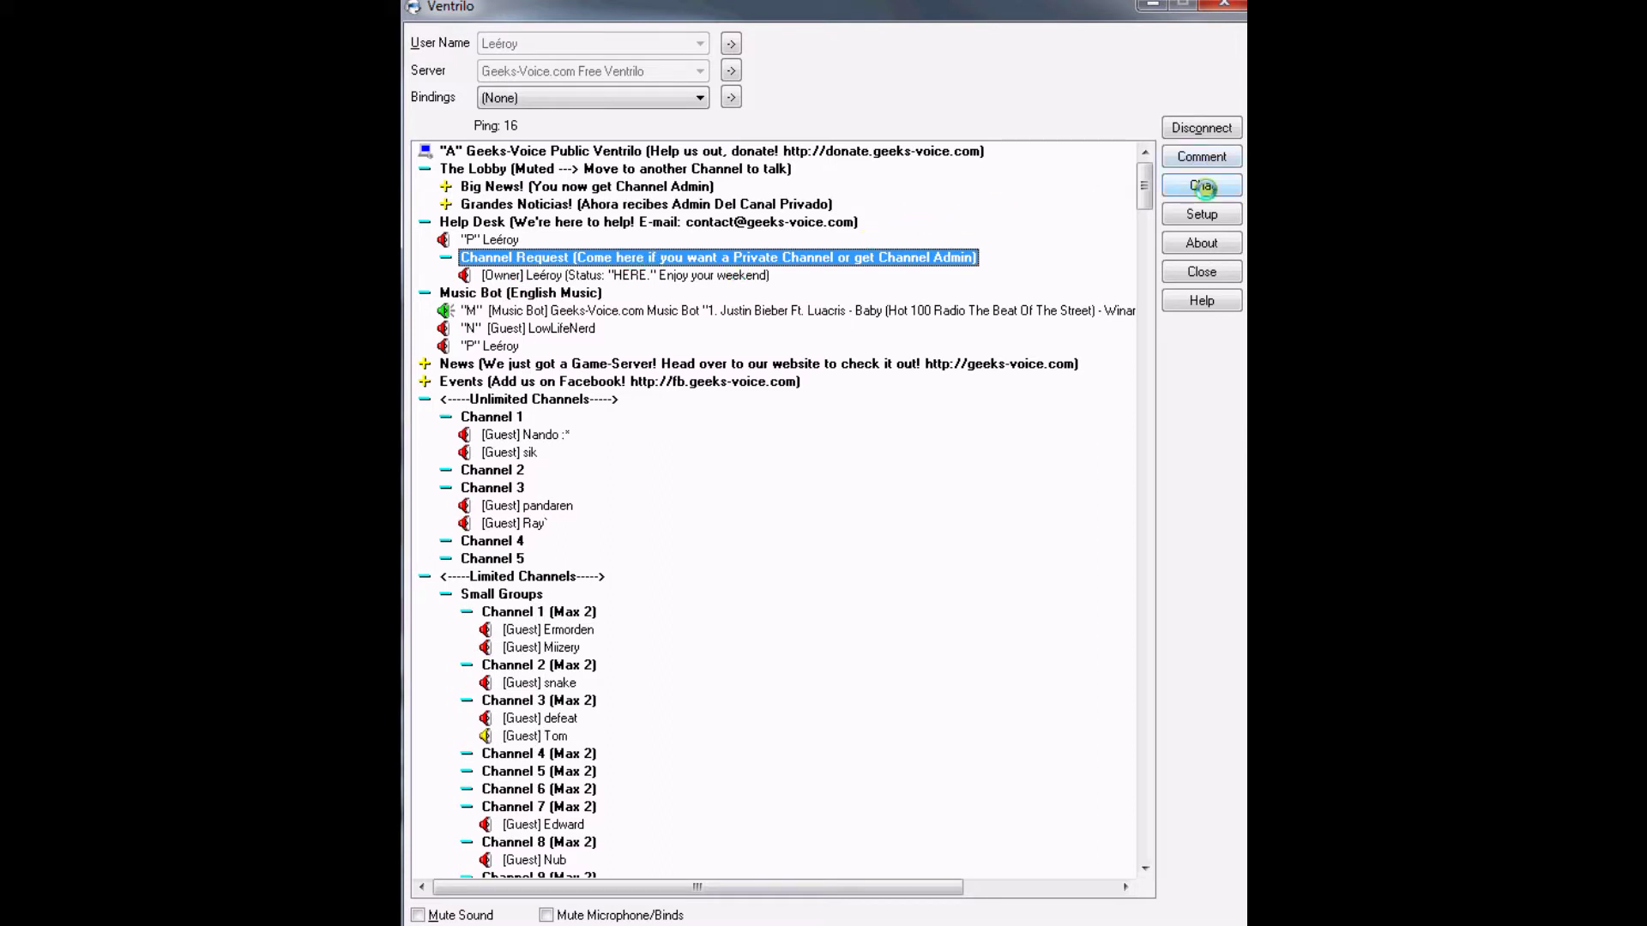
Open and close the server chat twice, then reselect Help Desk's Channel Request channel
click(1202, 187)
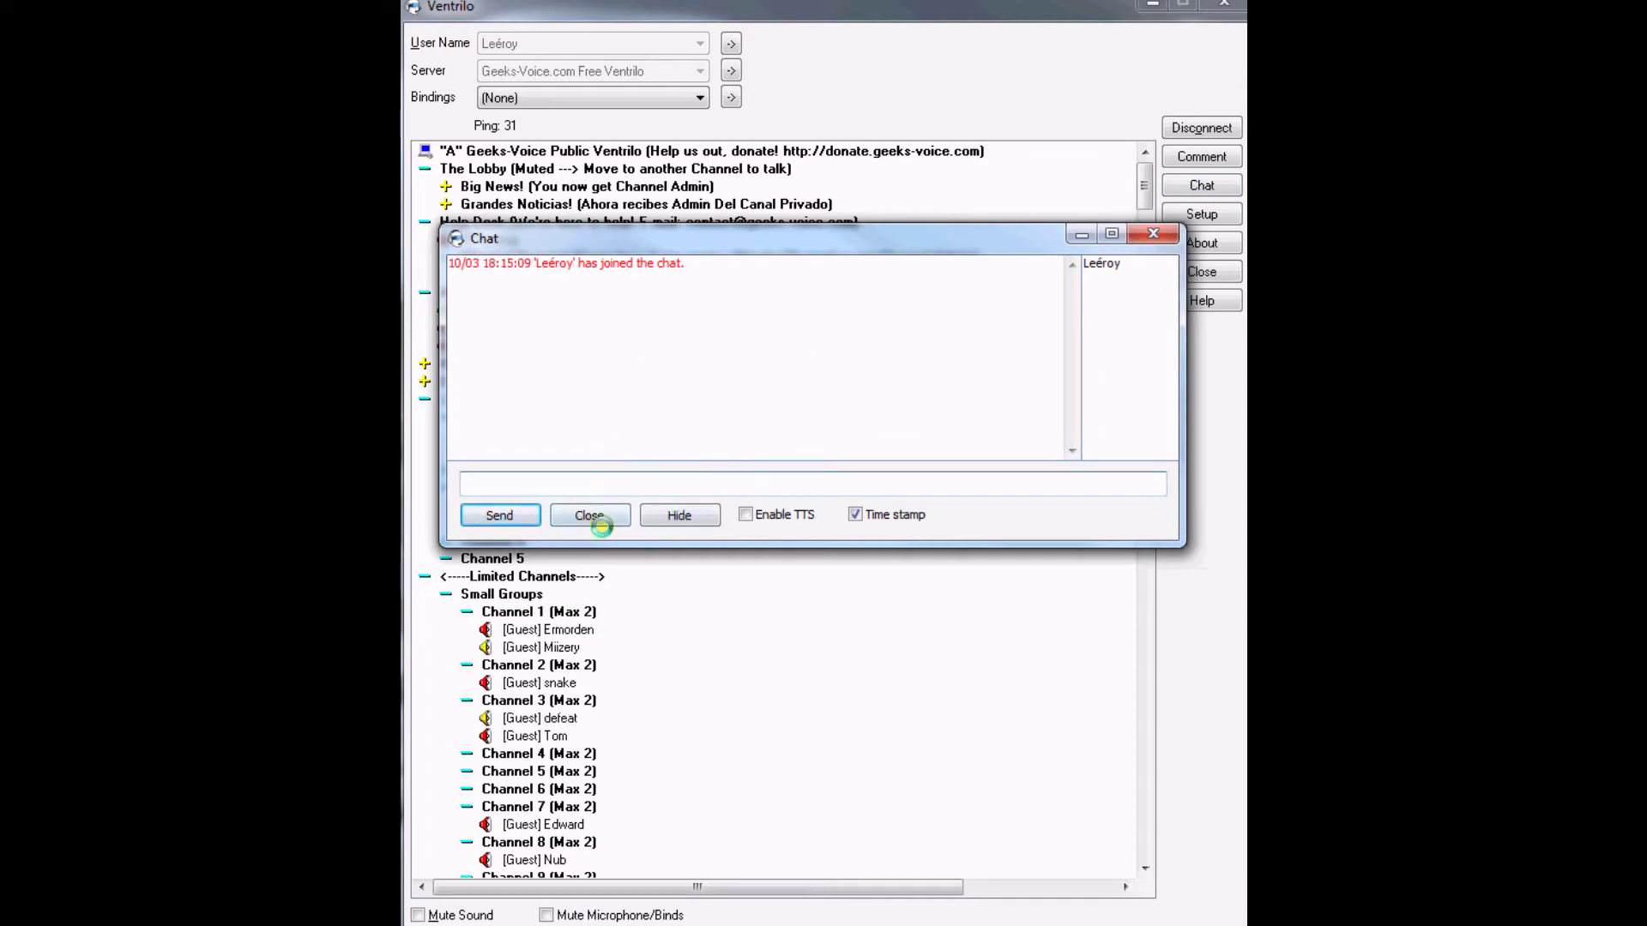
click(590, 516)
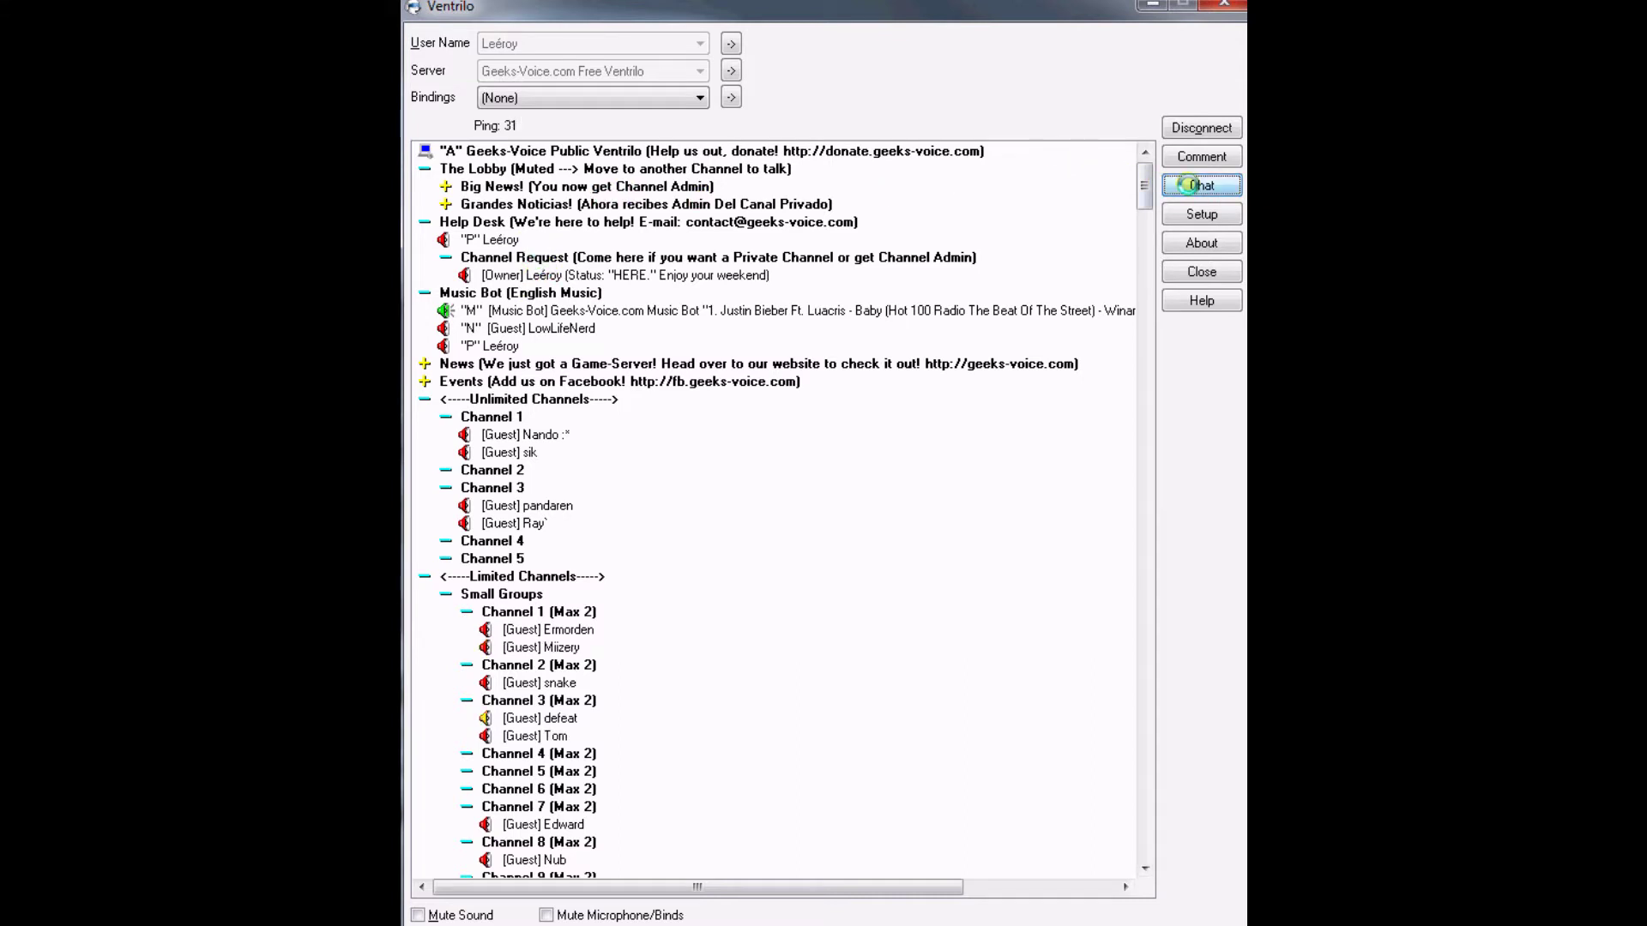
click(1192, 186)
click(602, 514)
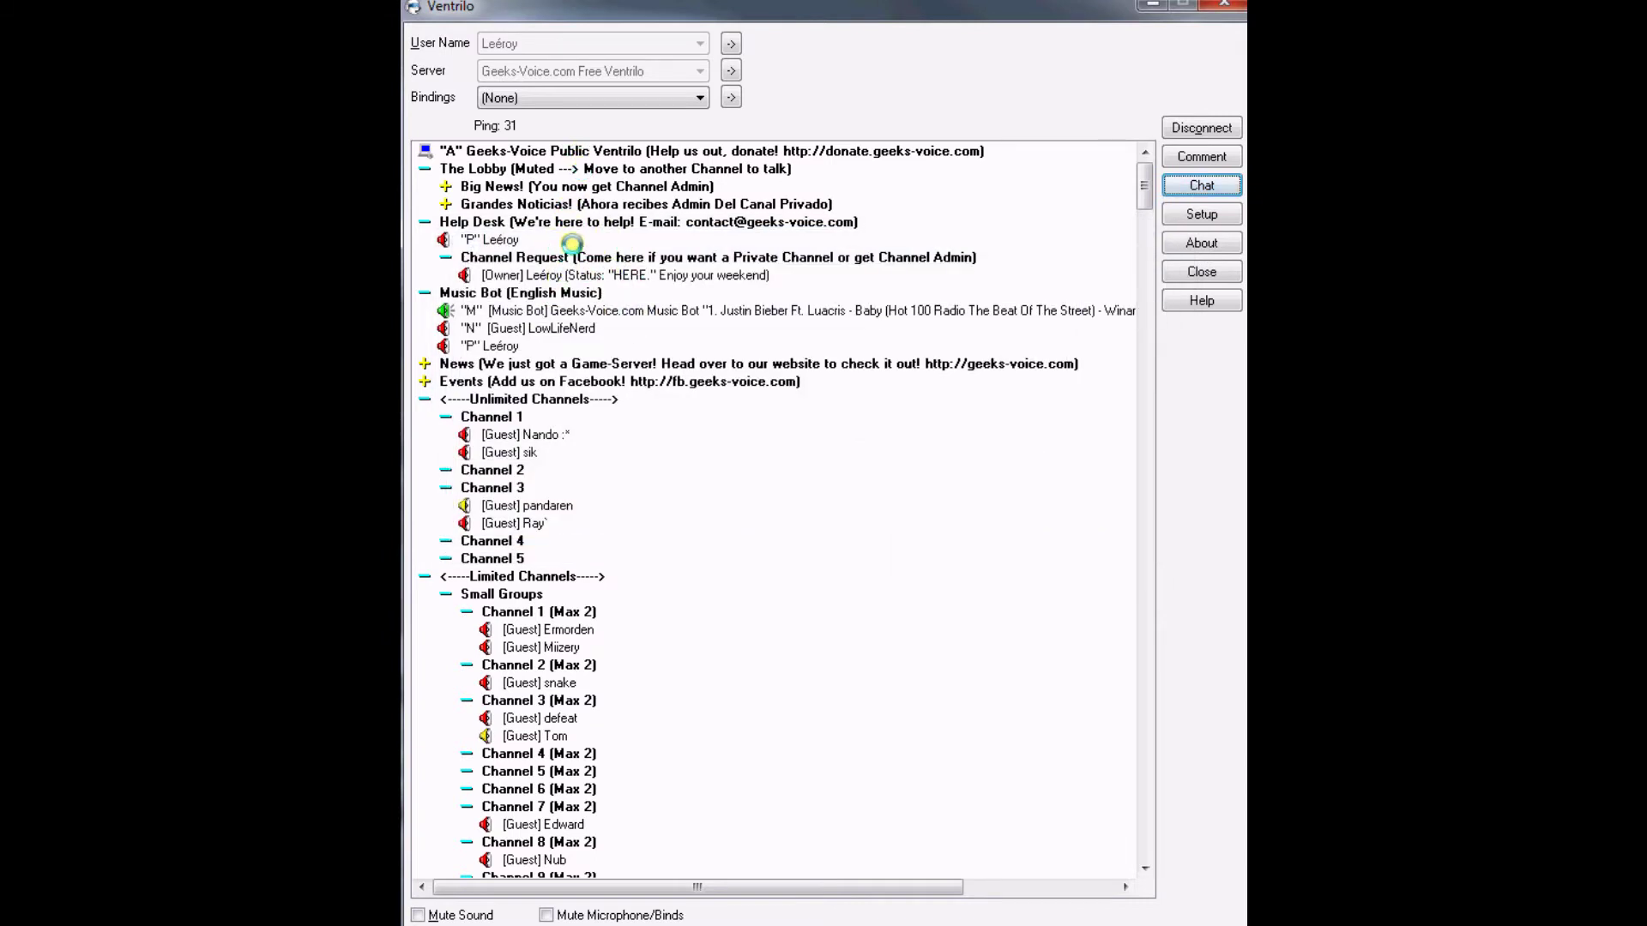
click(574, 222)
click(603, 258)
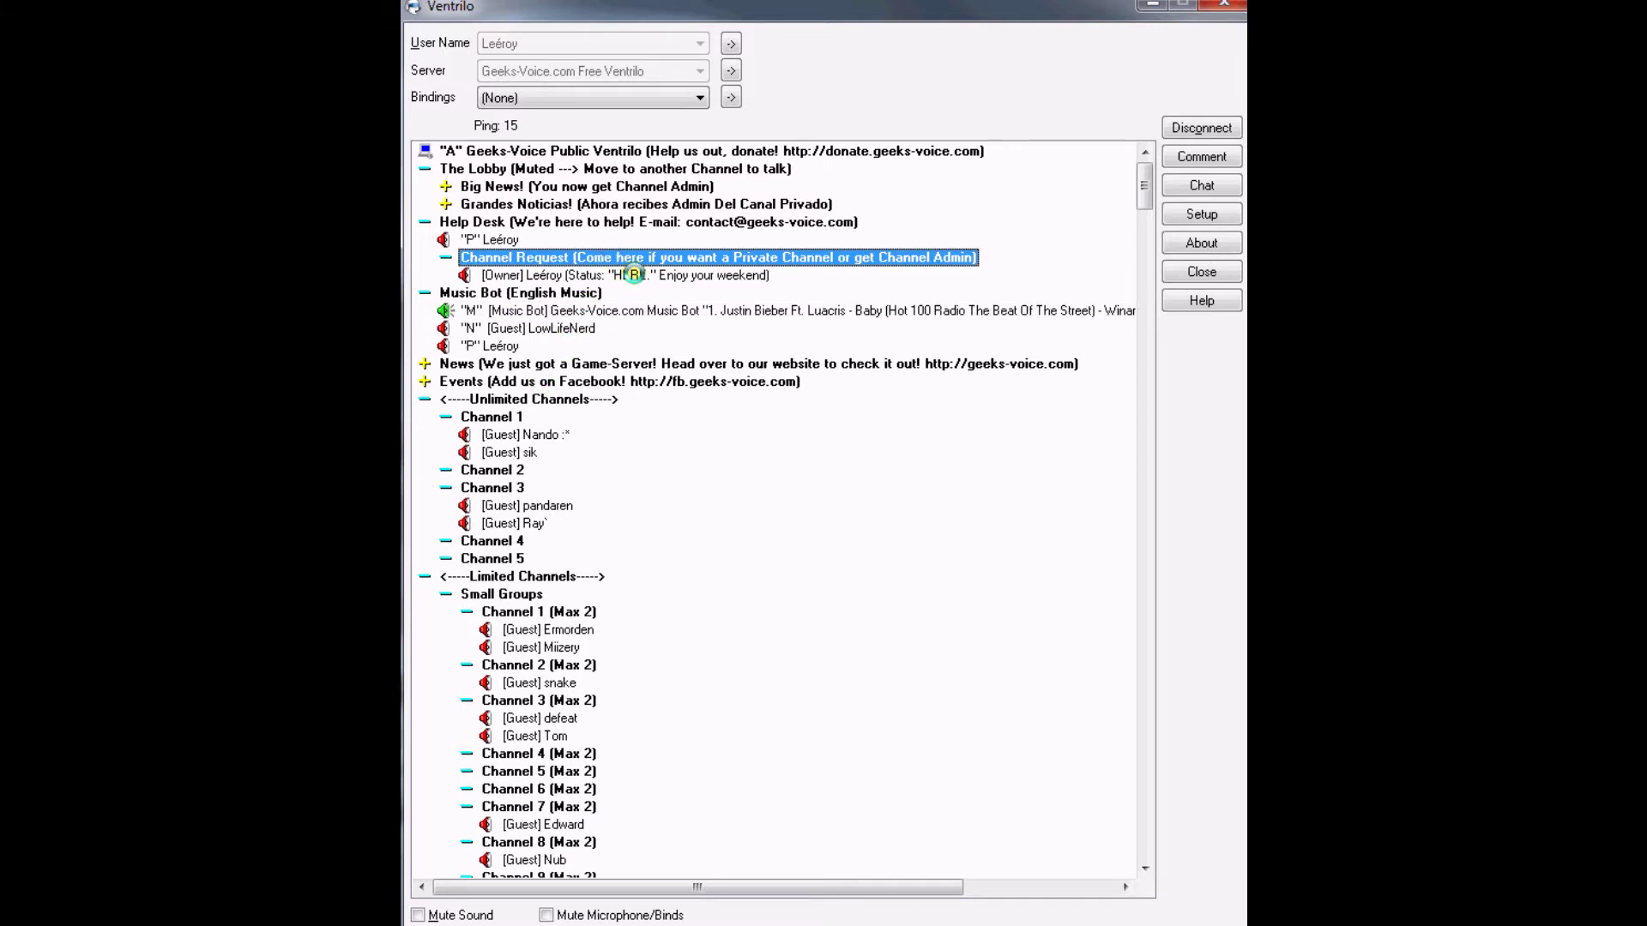
Post the pasted Channel Name / Channel Password request in chat and return to the channel tree
click(1208, 185)
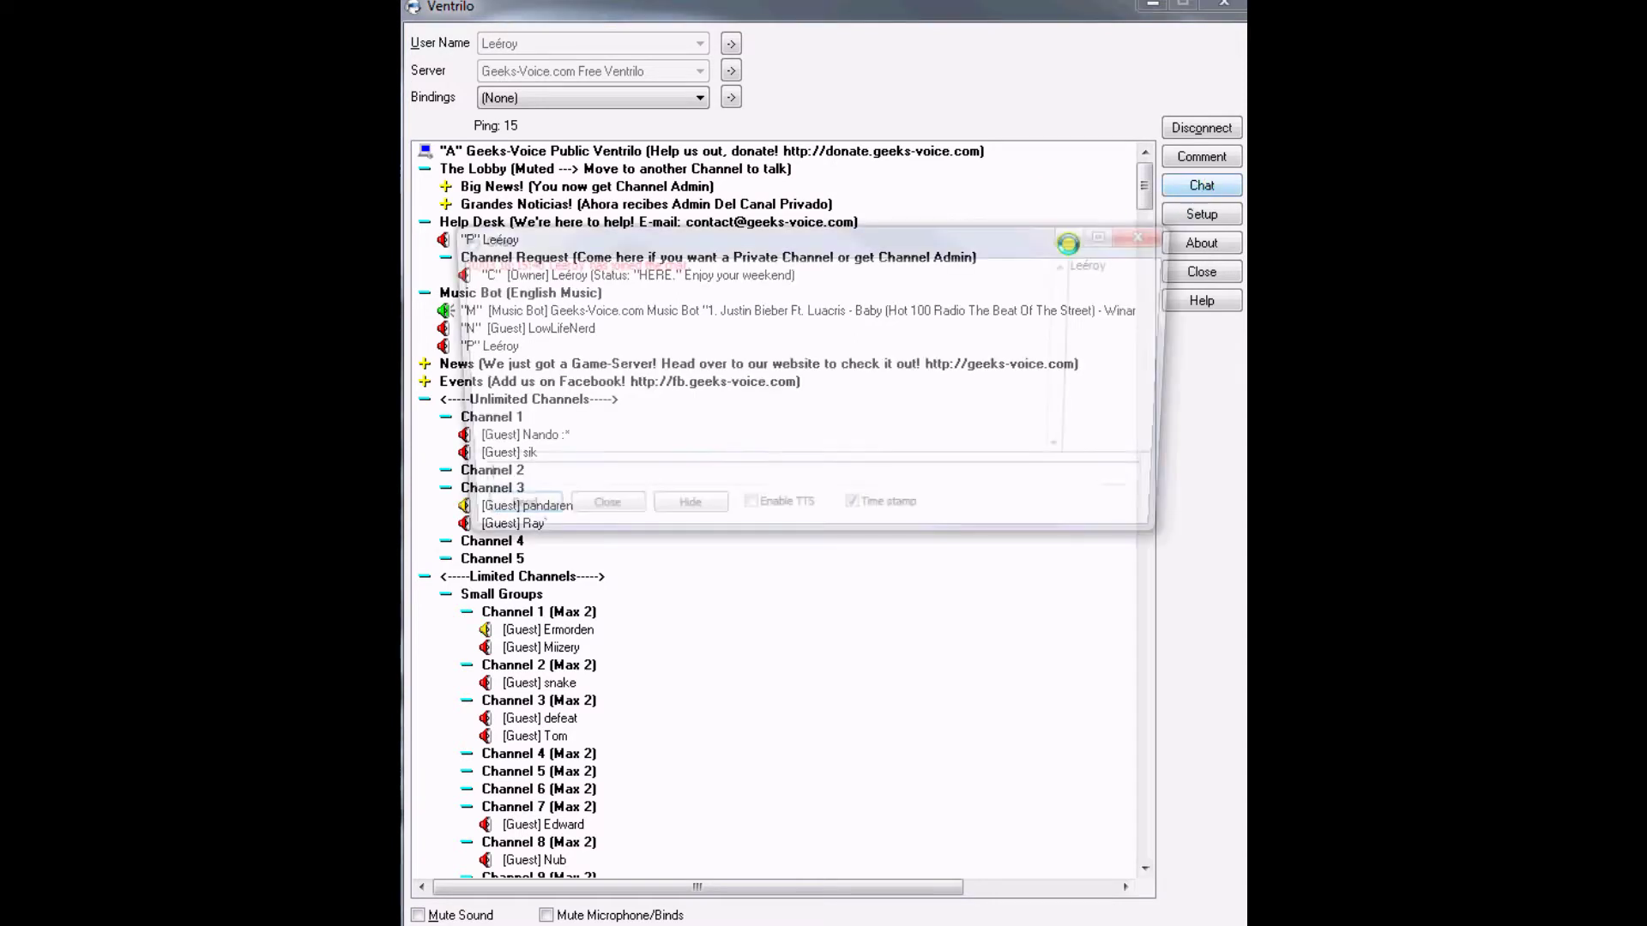
key(ctrl+v)
key(Return)
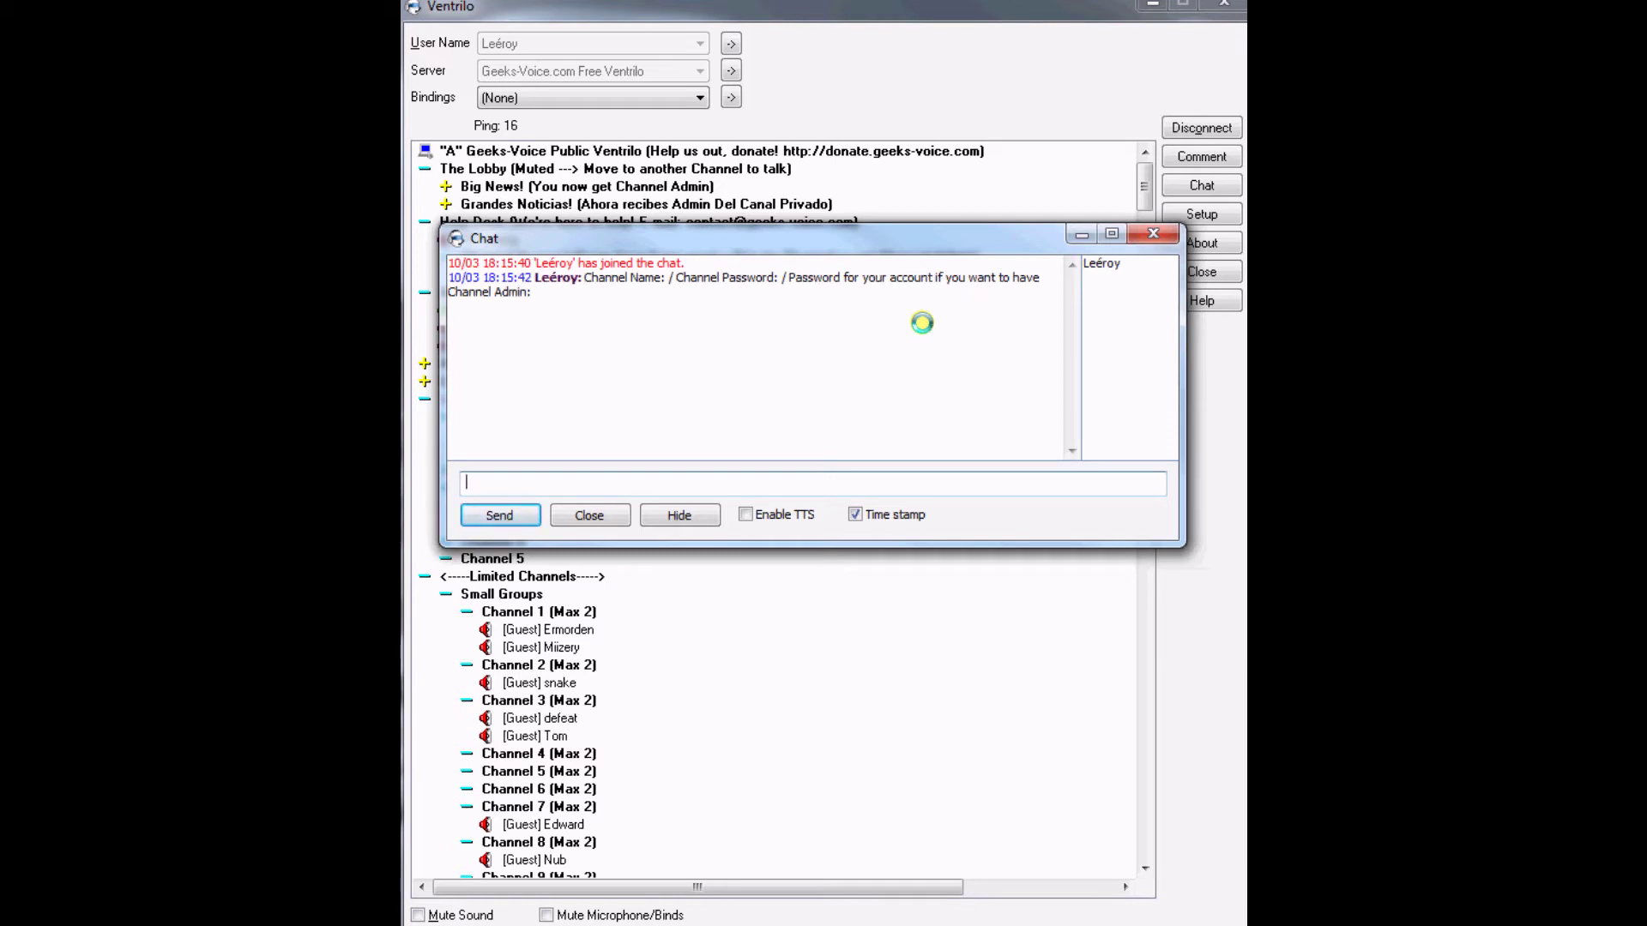
click(1079, 104)
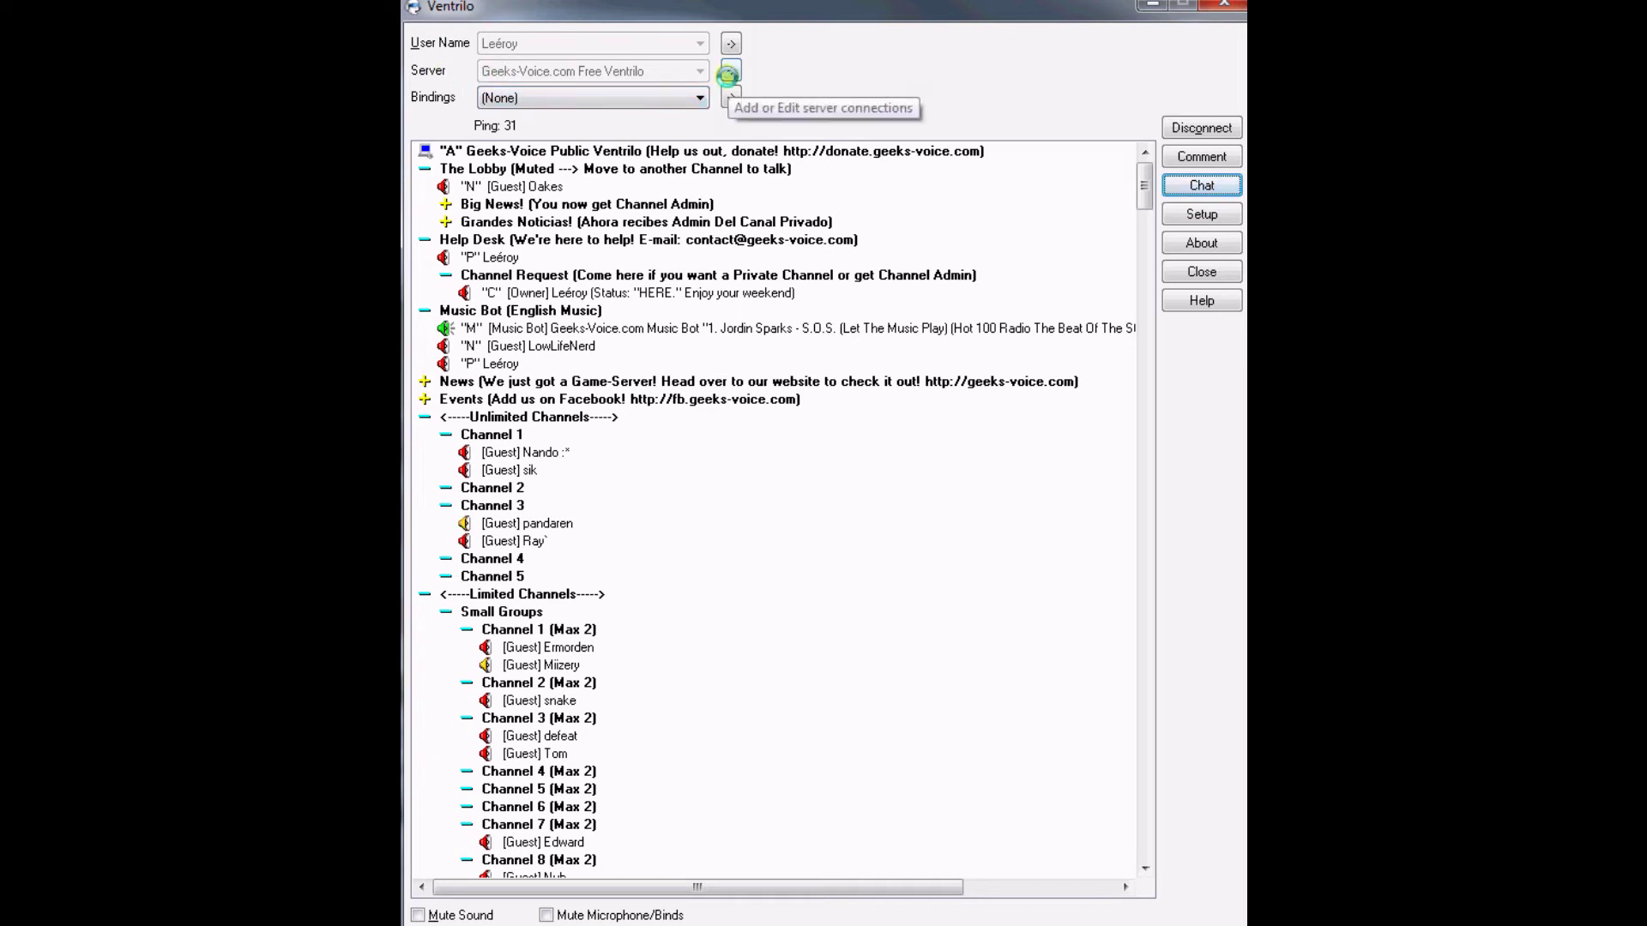
click(729, 75)
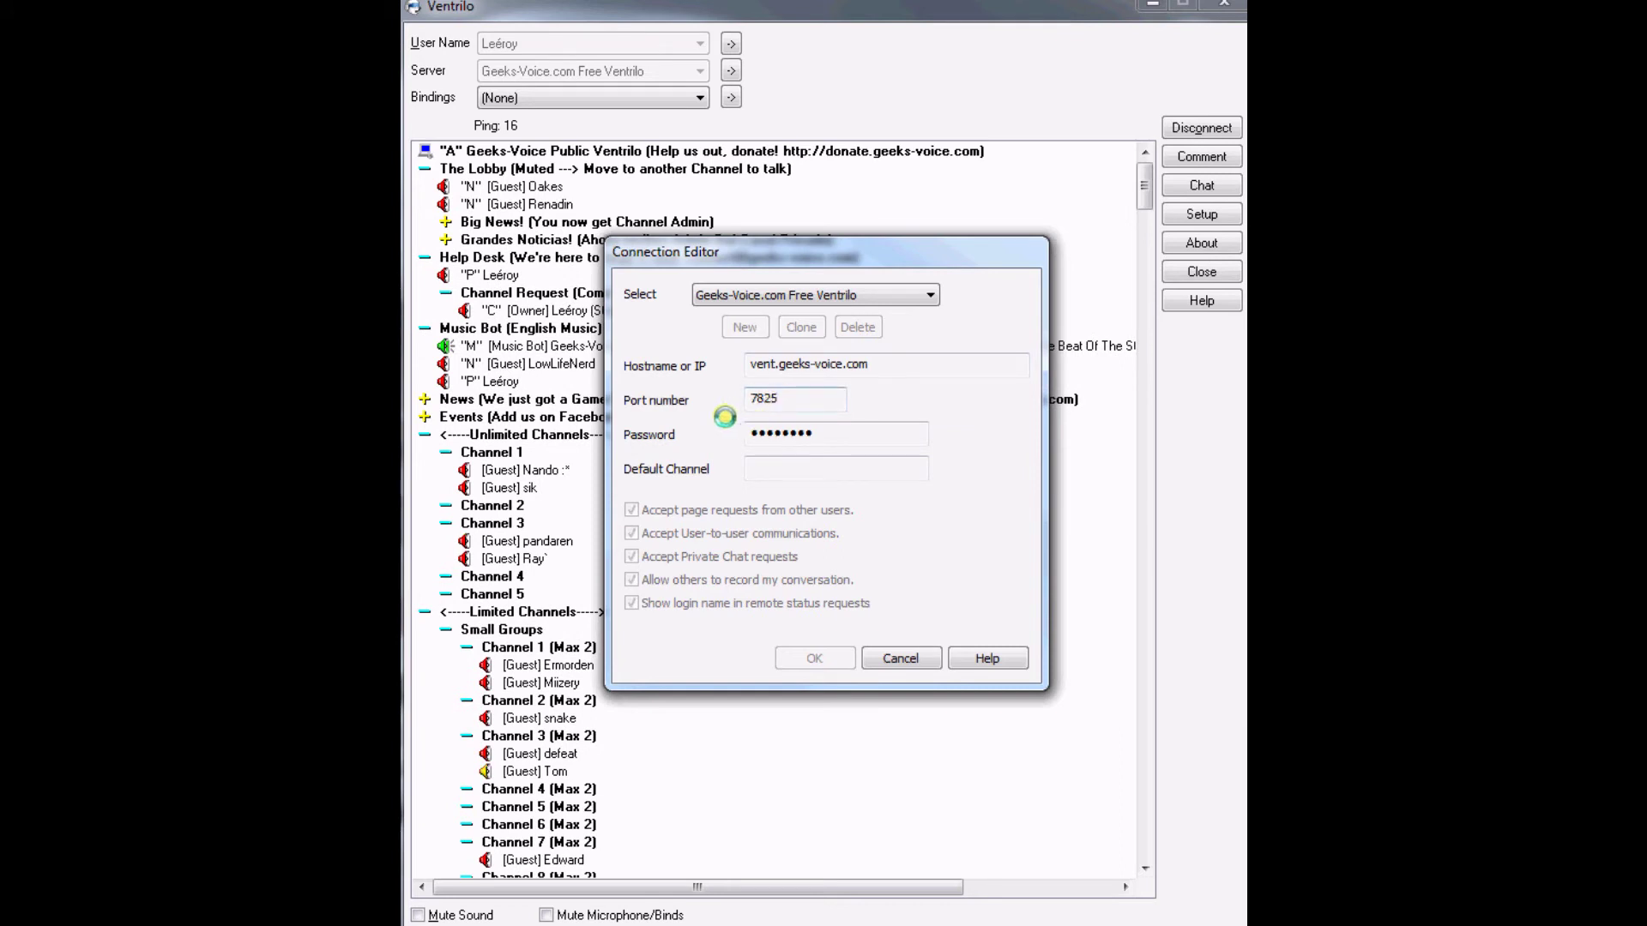
drag(889, 442, 695, 469)
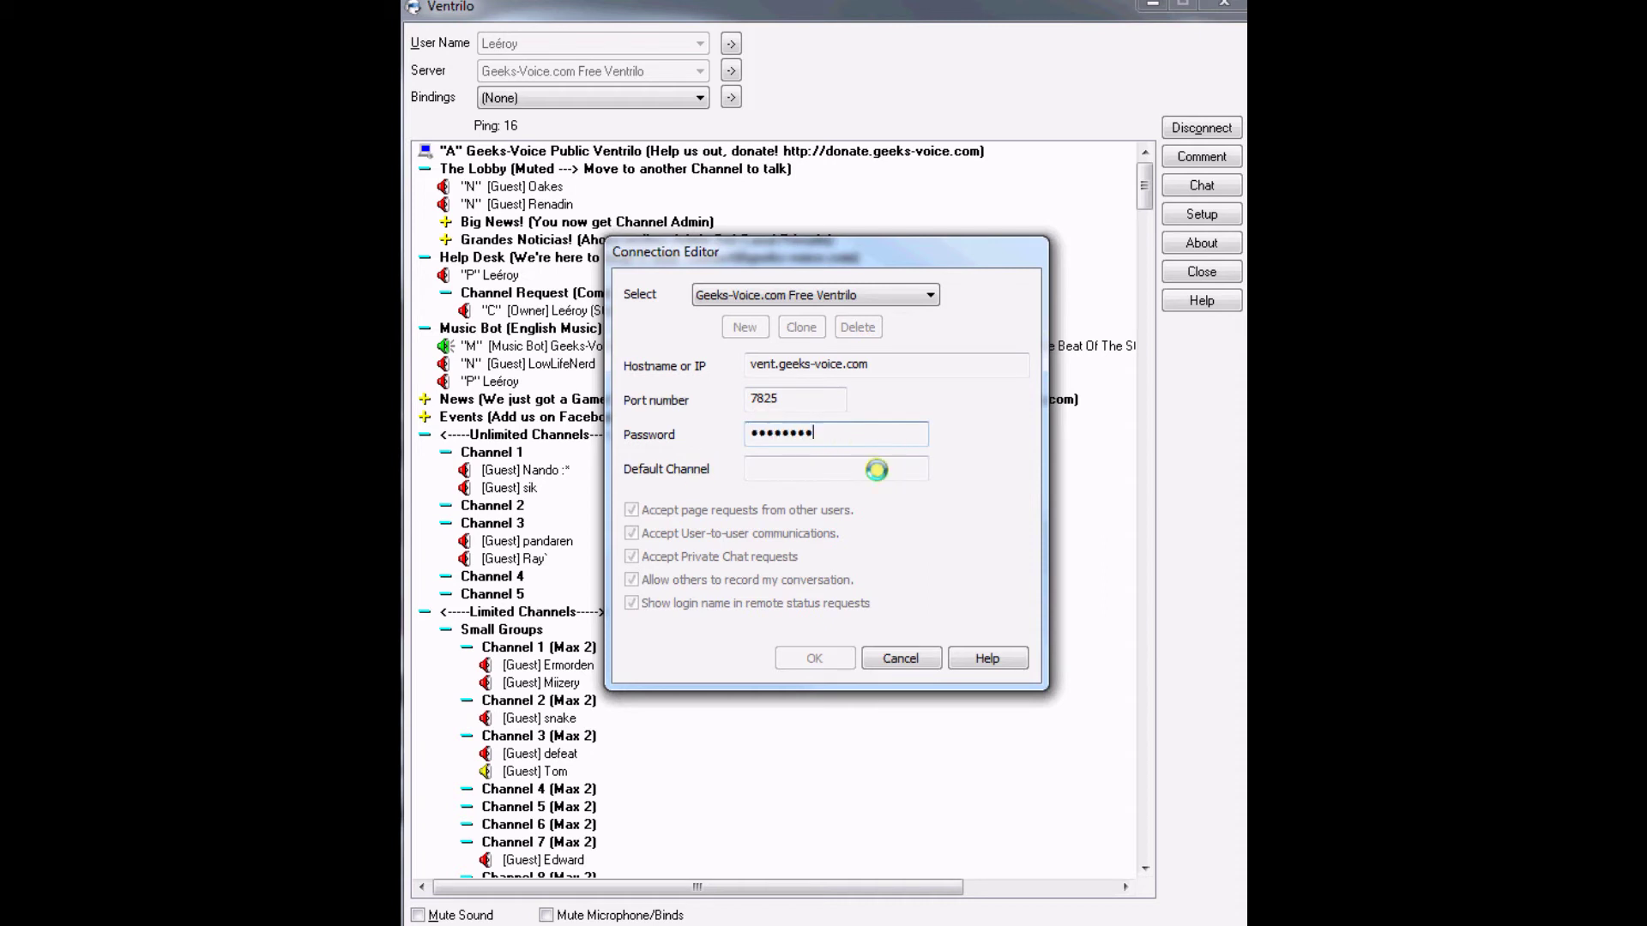
click(836, 424)
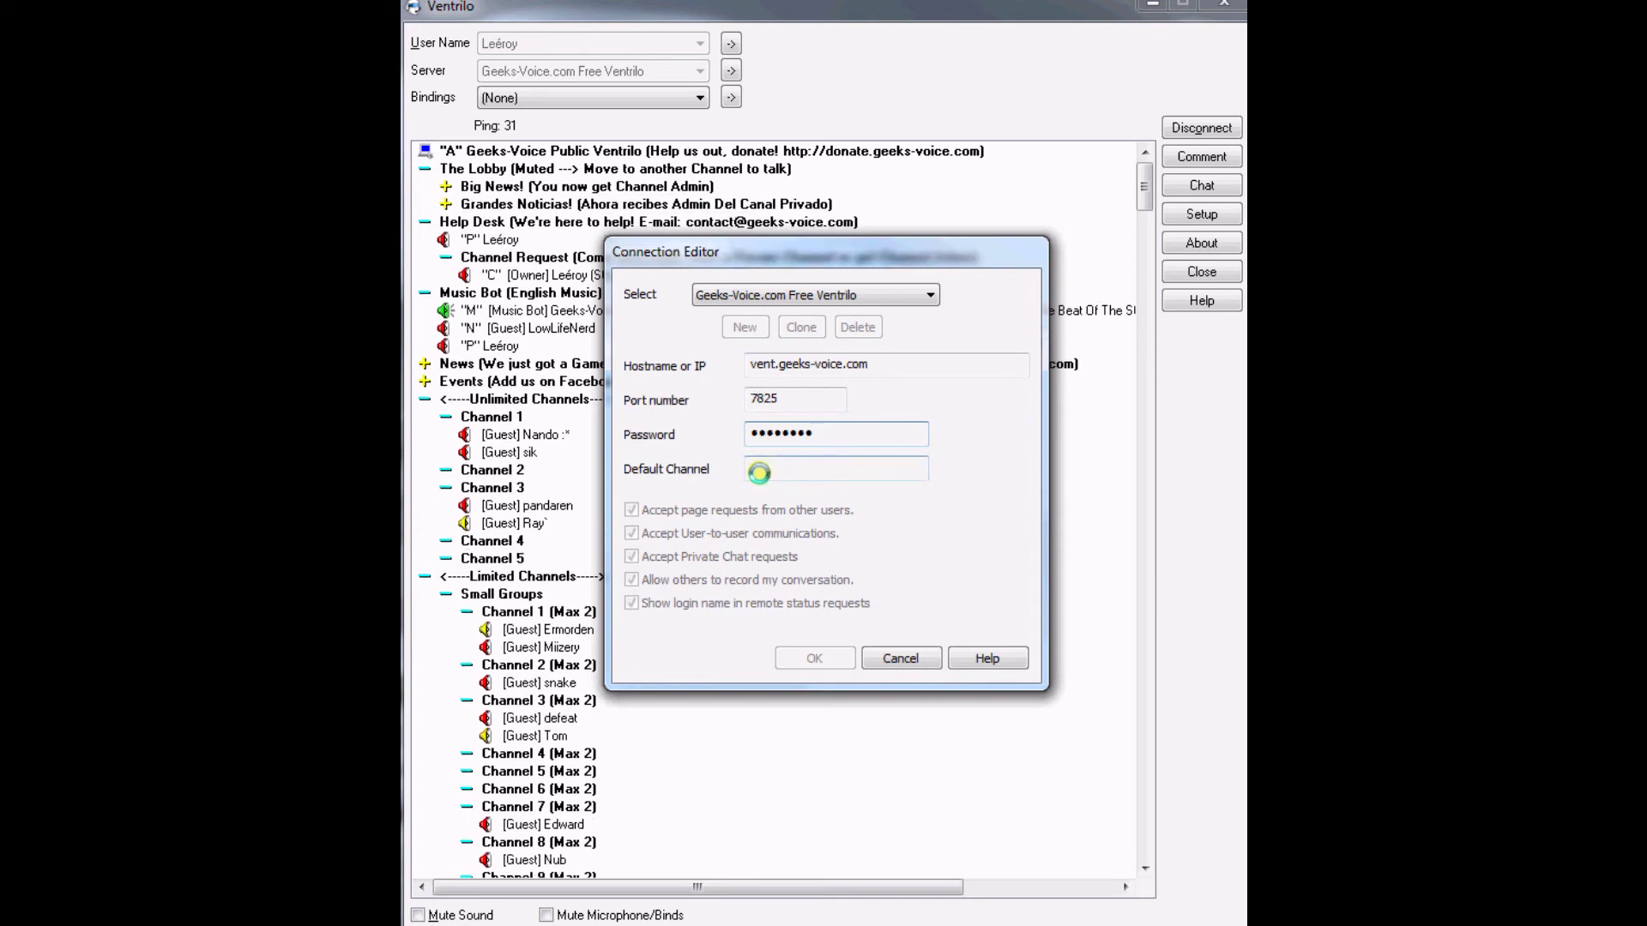
mouse_move(749, 433)
mouse_down()
mouse_move(837, 438)
mouse_move(801, 434)
mouse_up()
click(753, 433)
click(888, 435)
click(902, 659)
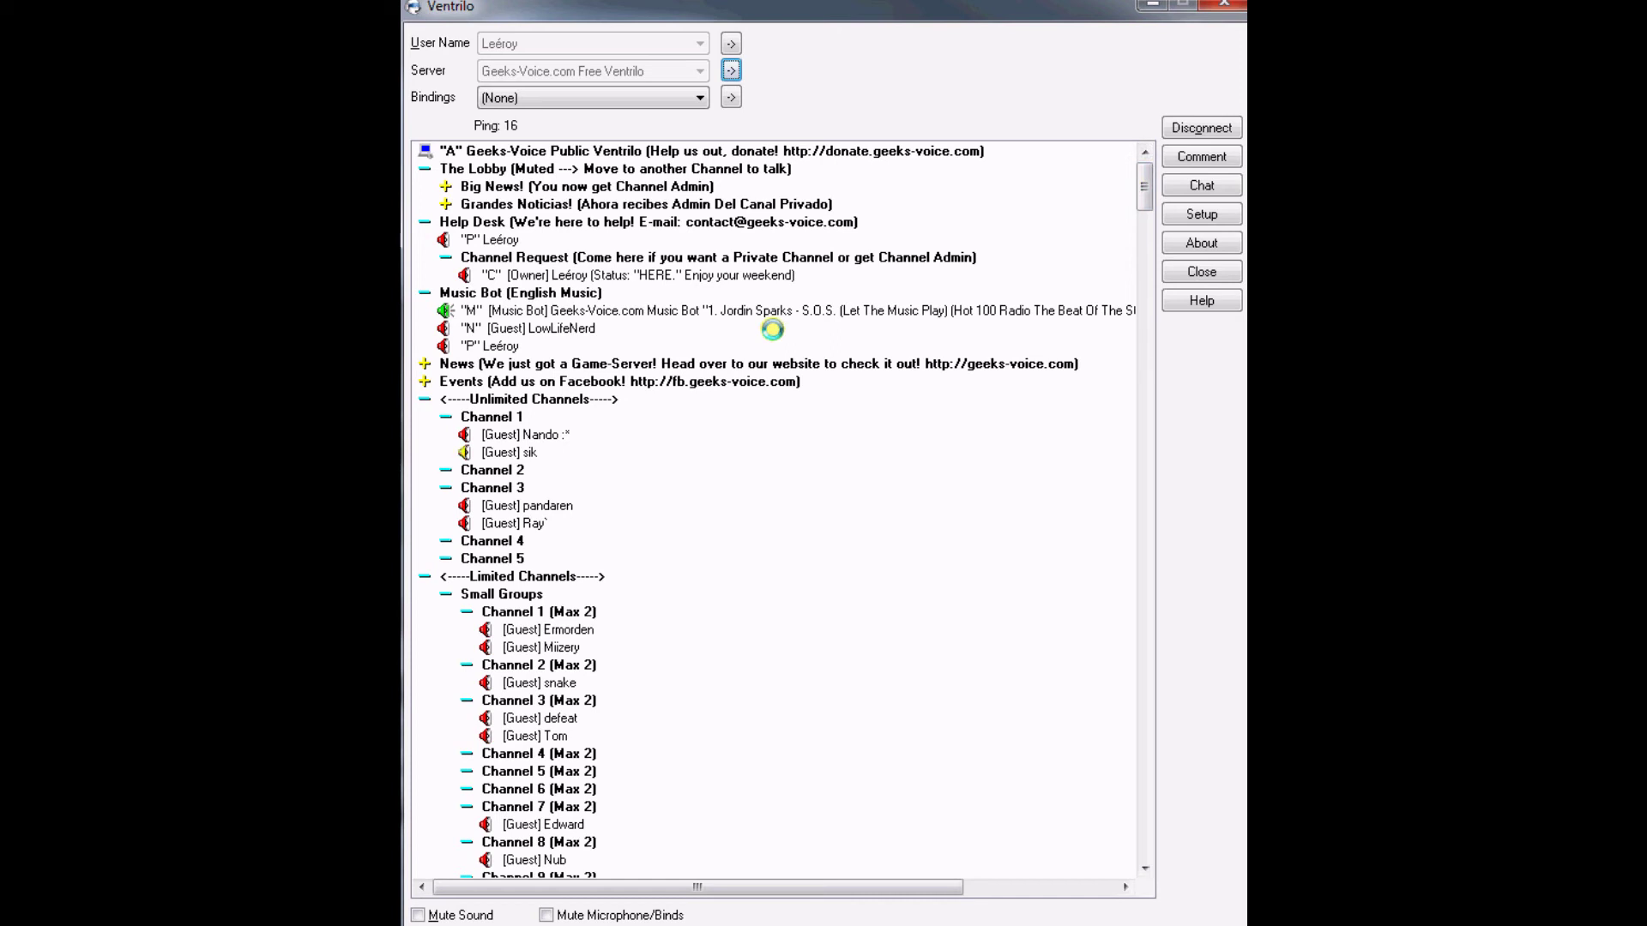
click(696, 171)
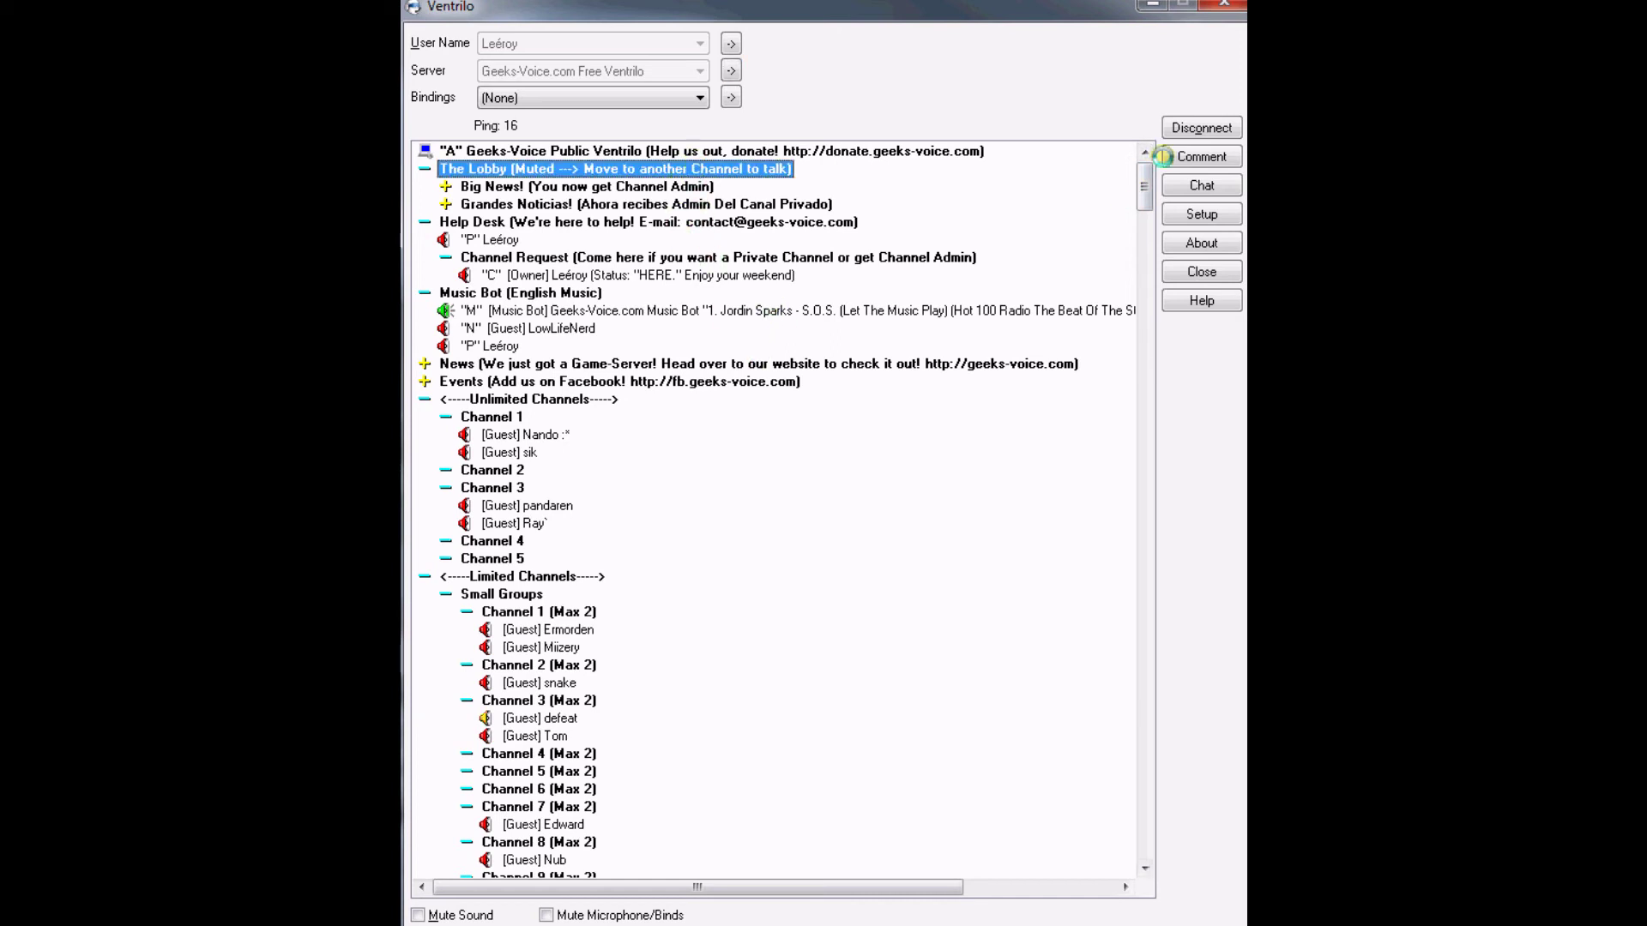
drag(1144, 187, 1144, 834)
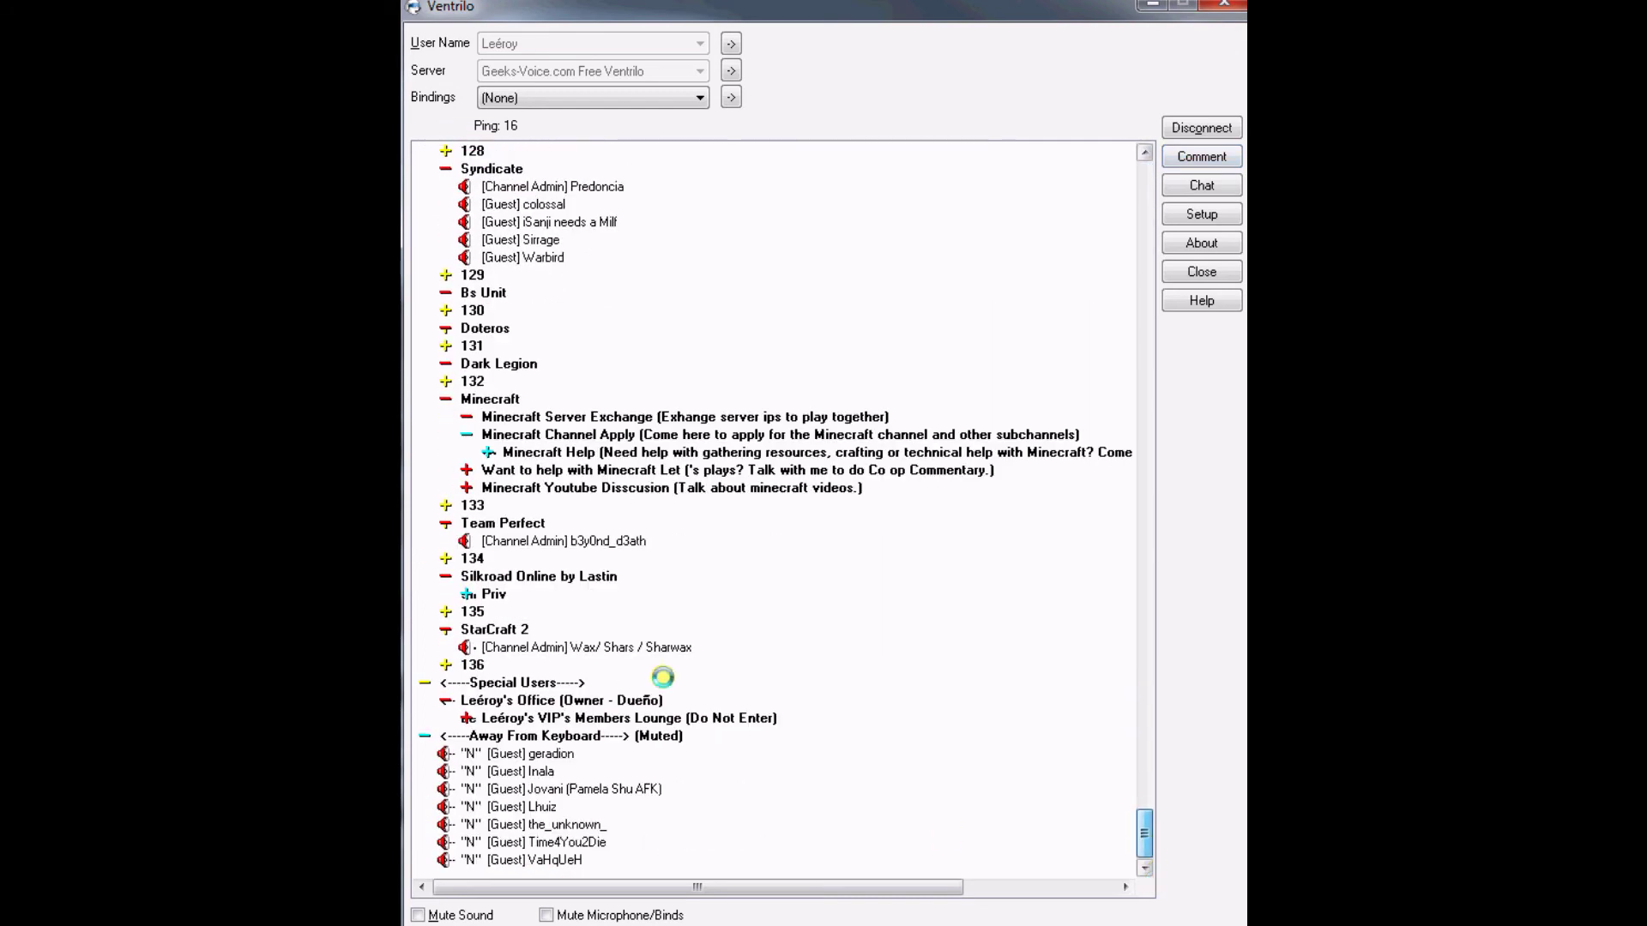
scroll(497, 393, up, 3)
scroll(525, 398, up, 5)
scroll(525, 401, up, 6)
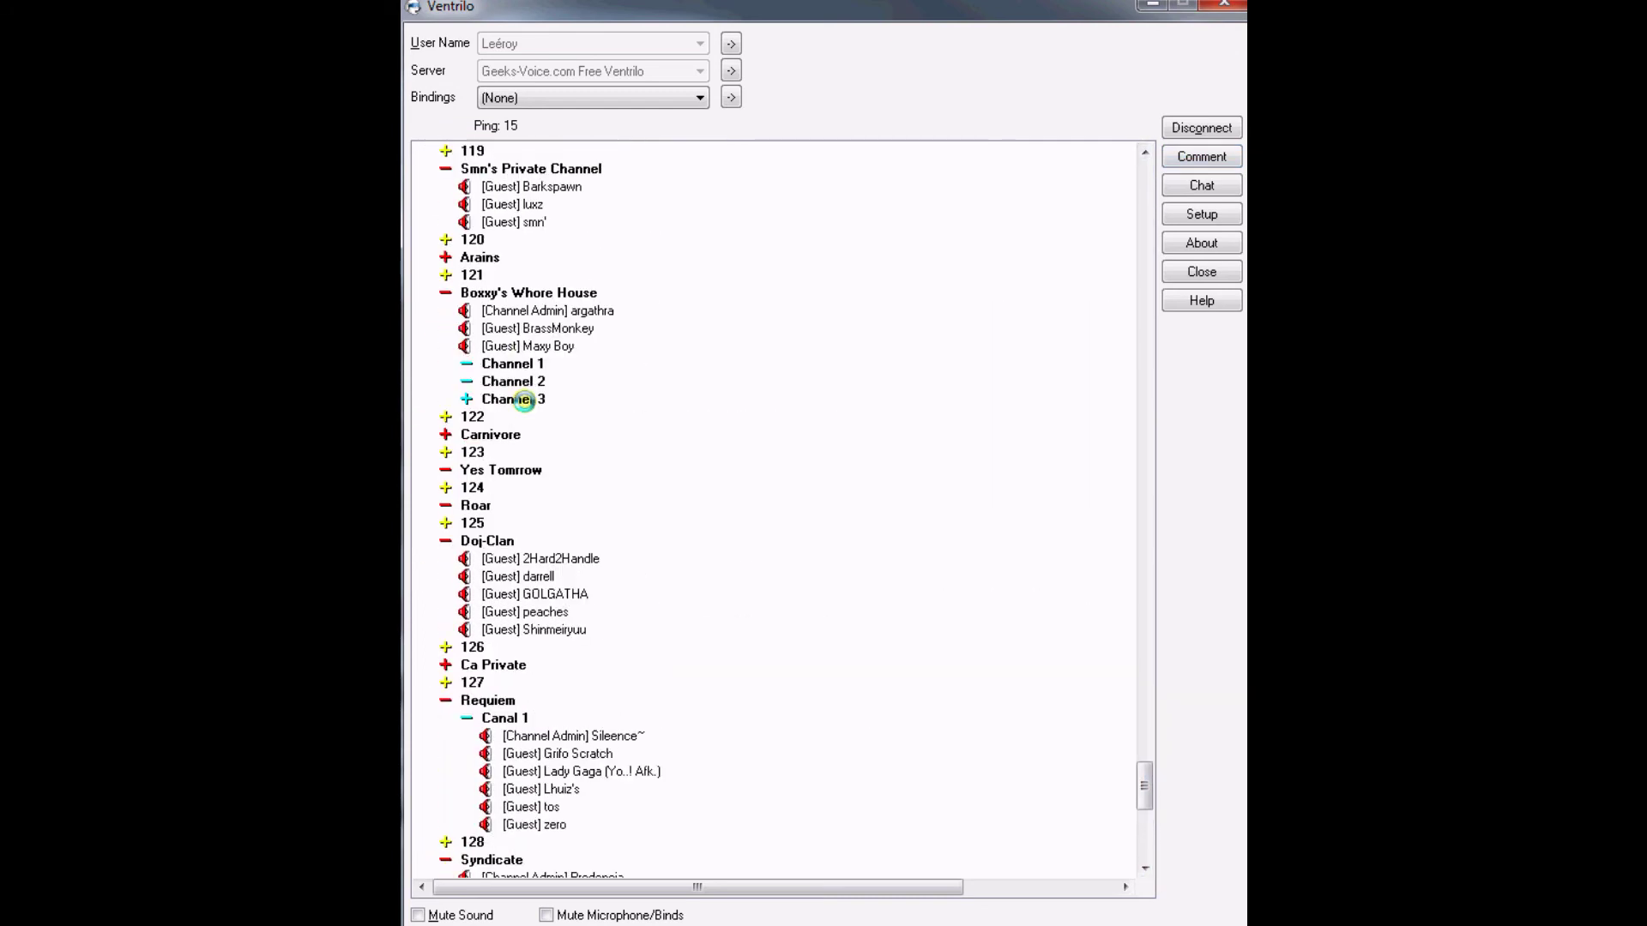
scroll(530, 412, up, 10)
scroll(545, 438, up, 7)
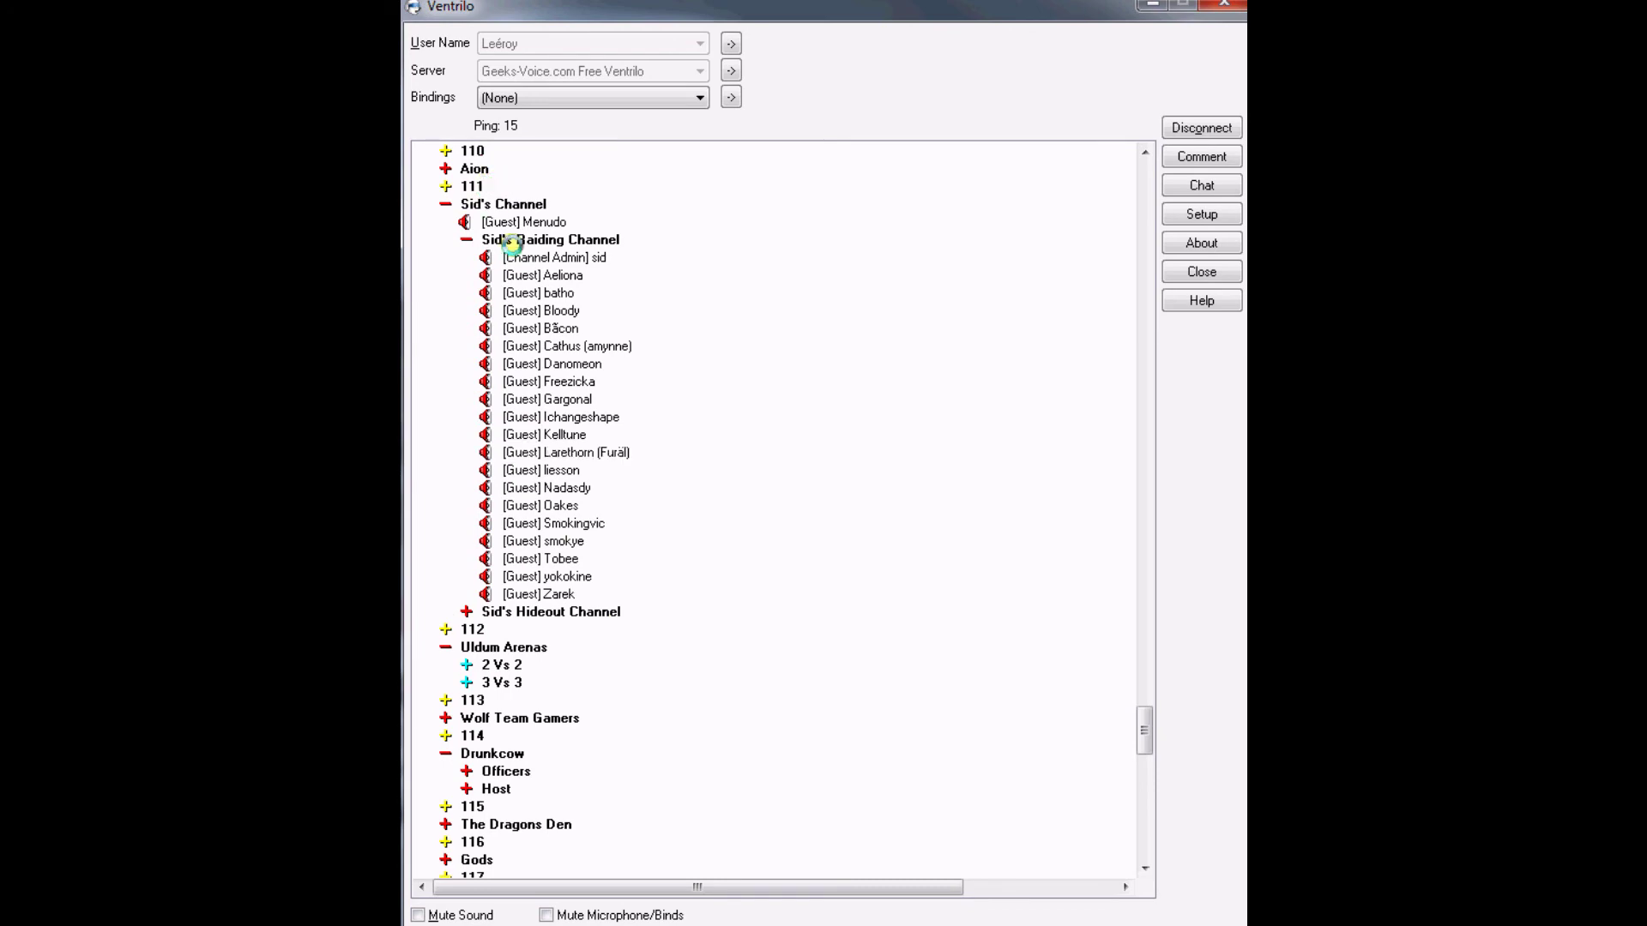
drag(1141, 721, 1158, 145)
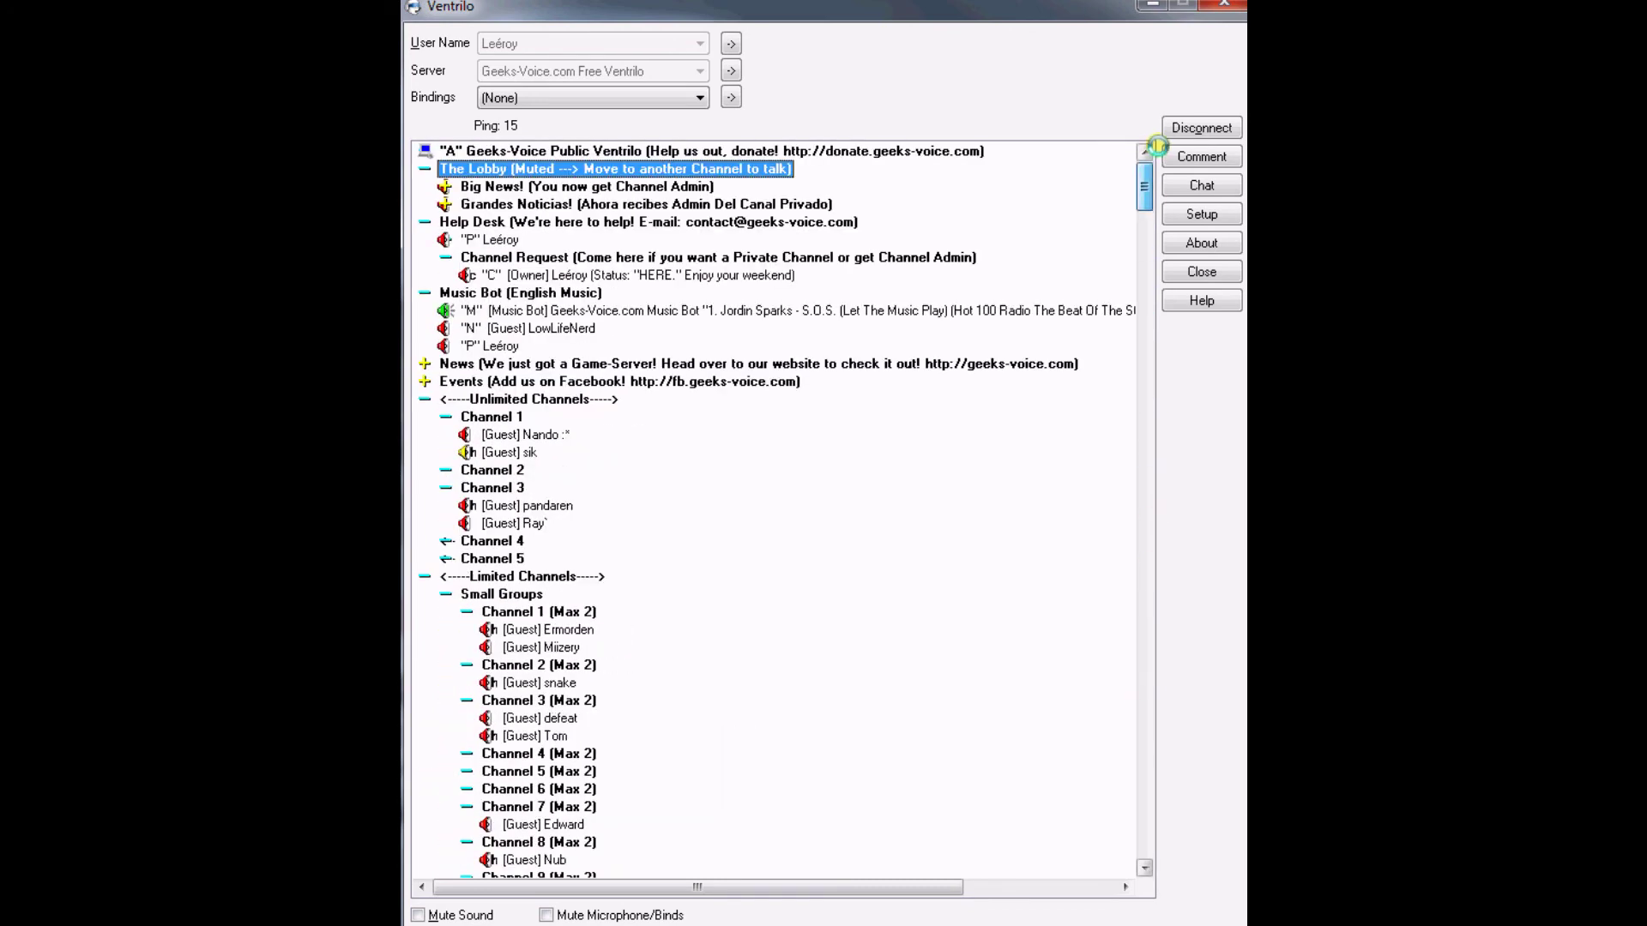
click(950, 151)
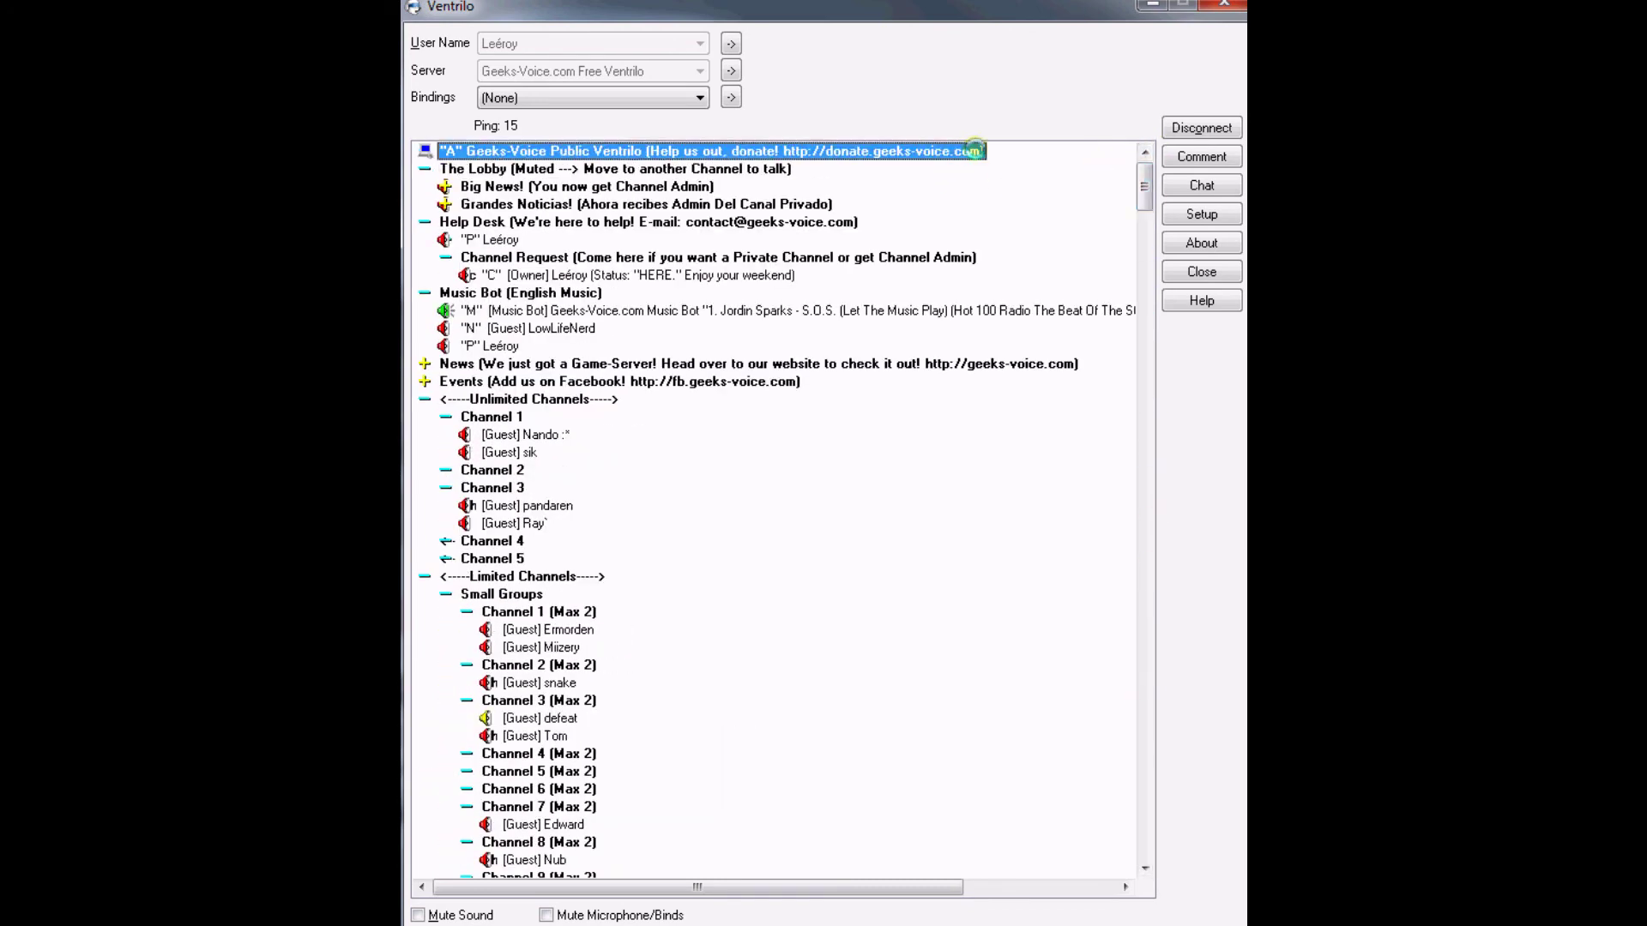
text(112)
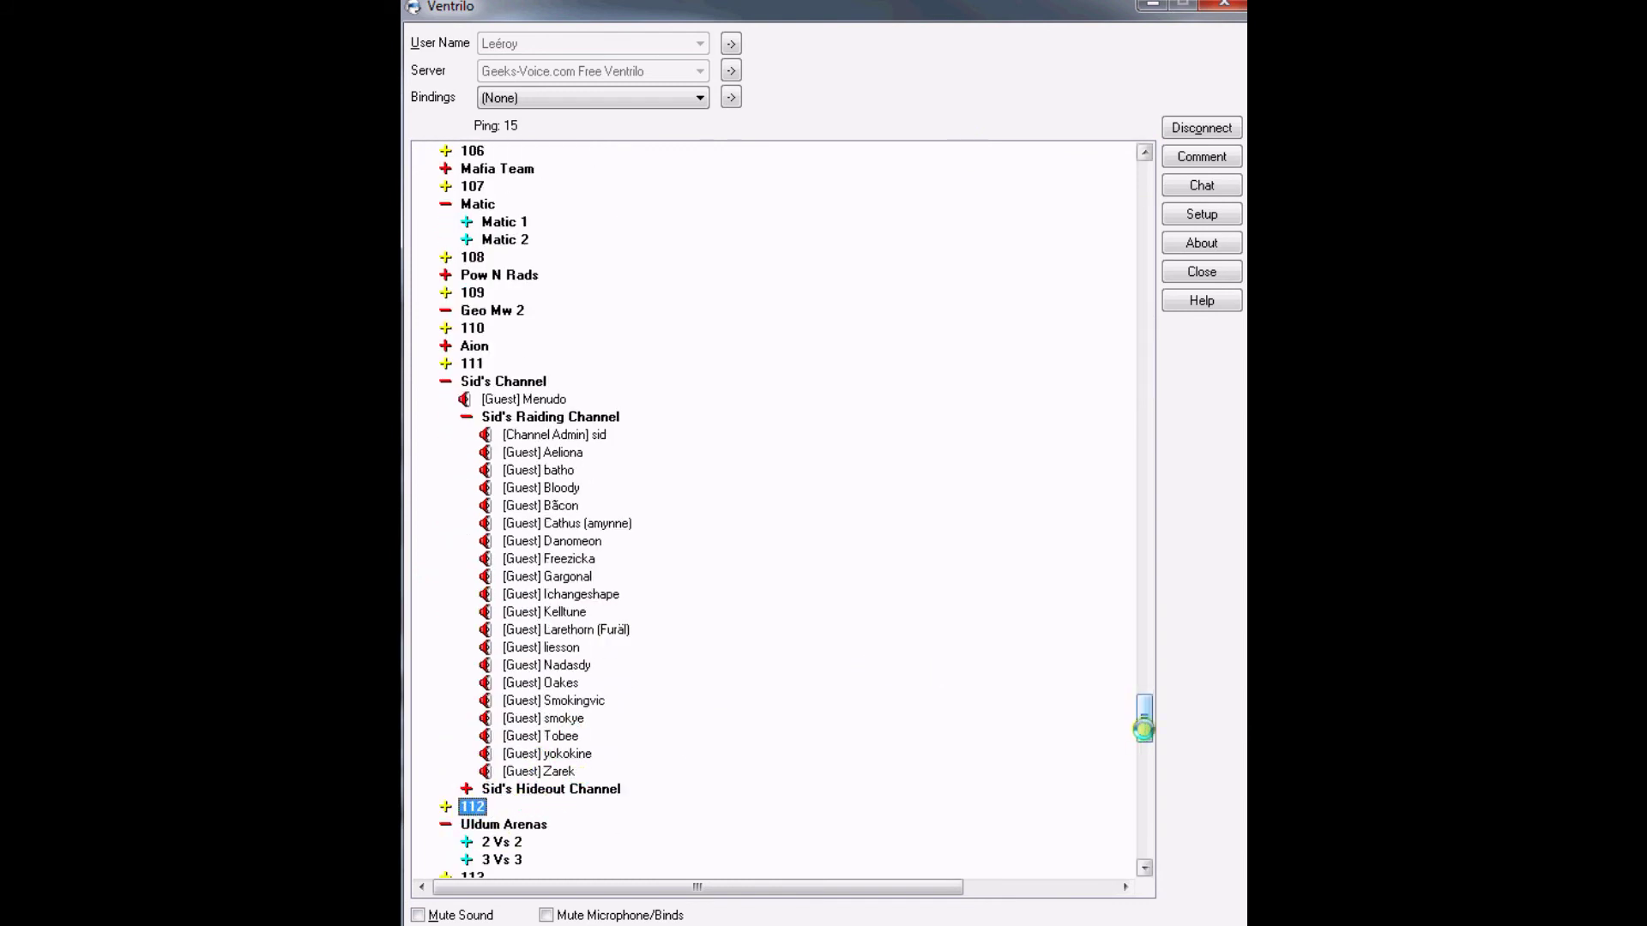
drag(1144, 723, 1235, 165)
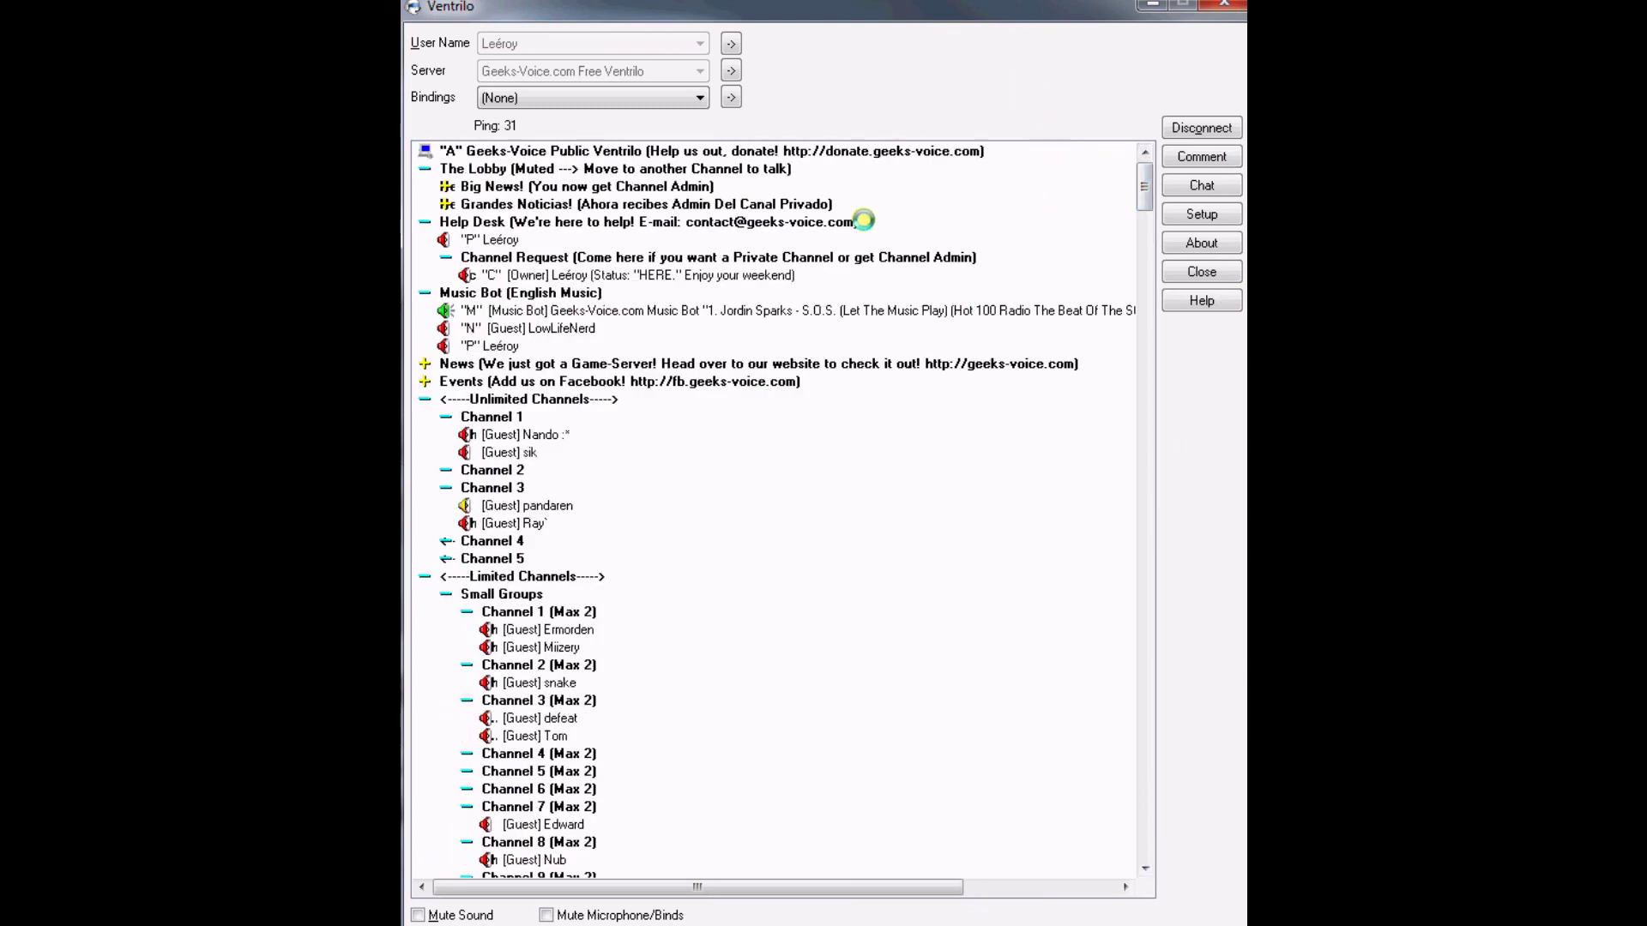
text(113)
key(Up)
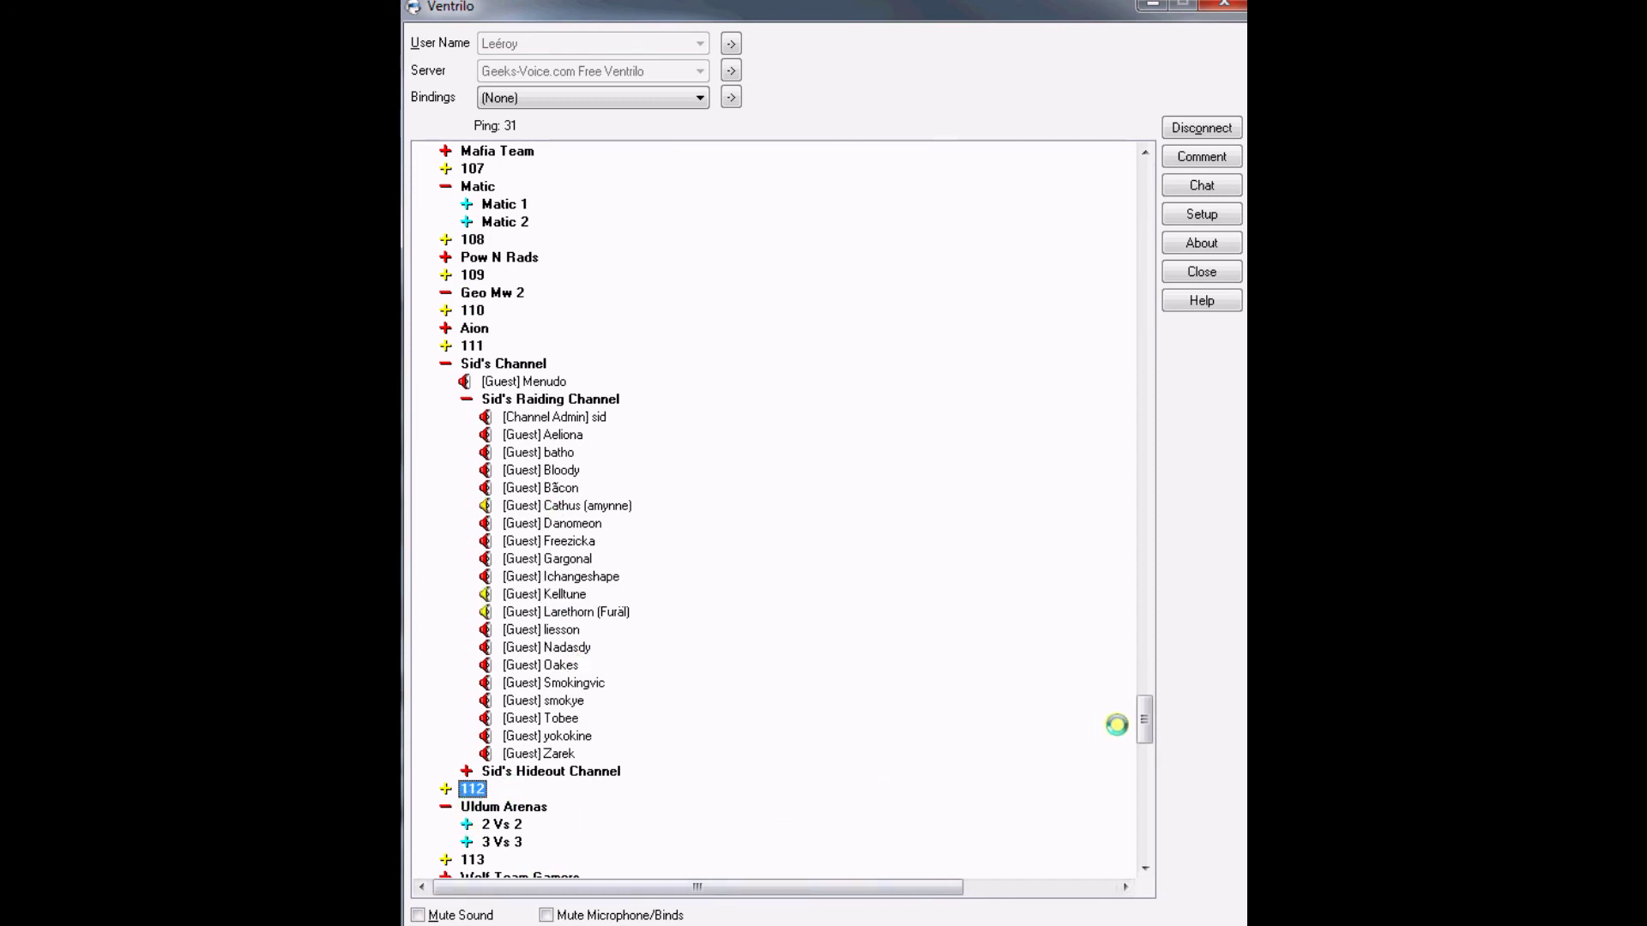
drag(1143, 724, 1143, 173)
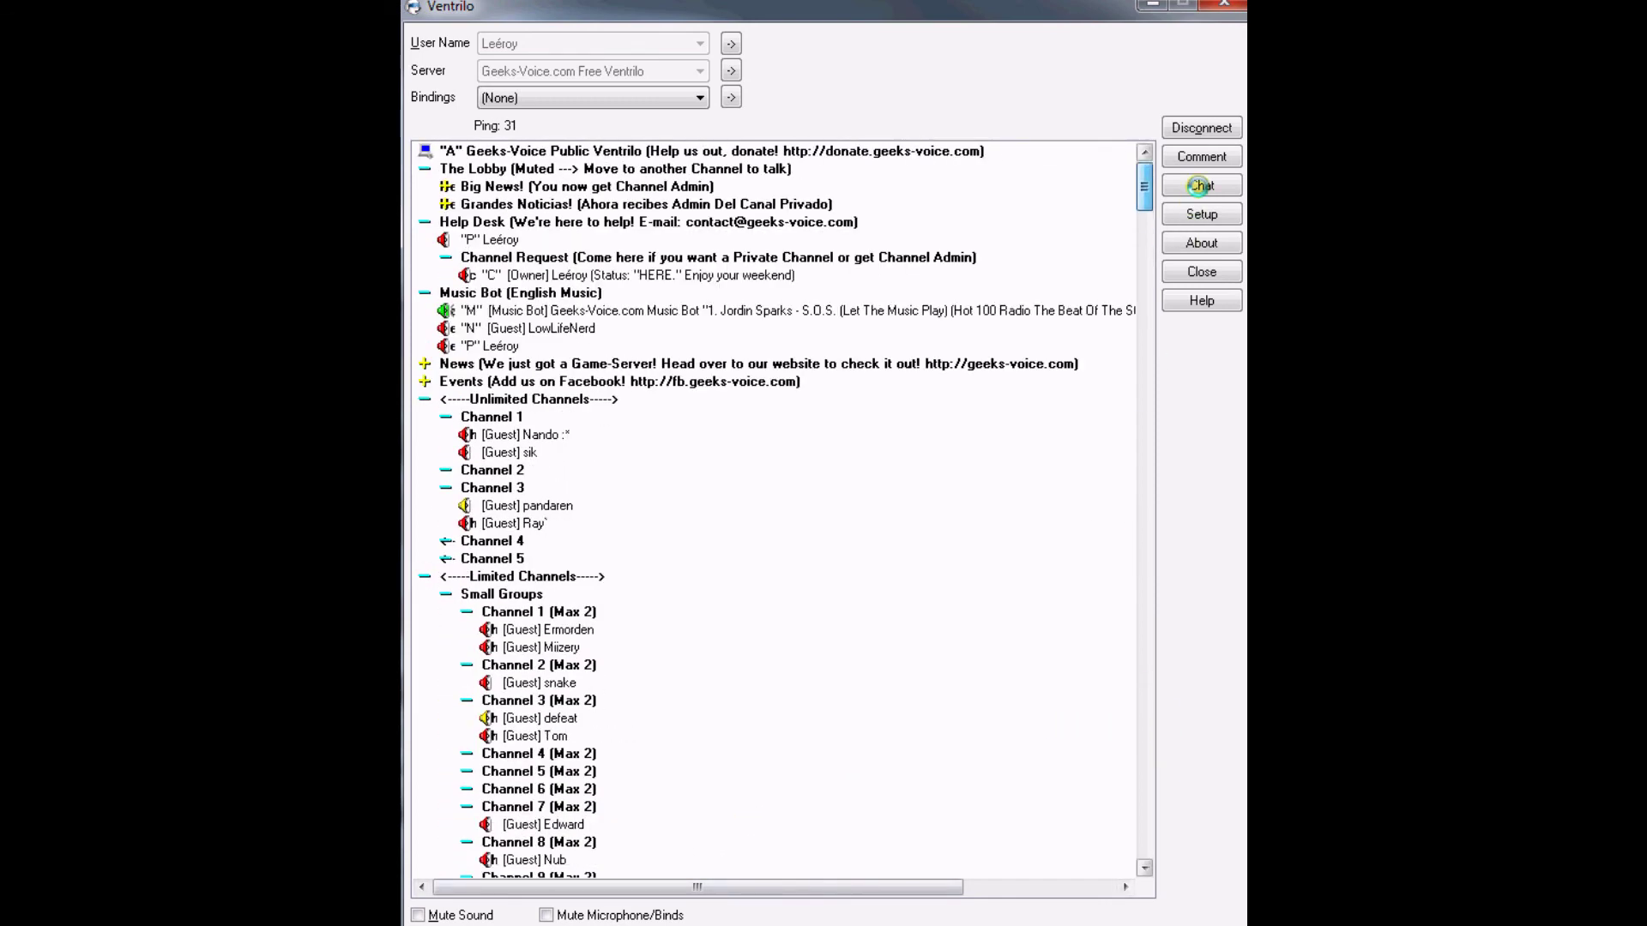